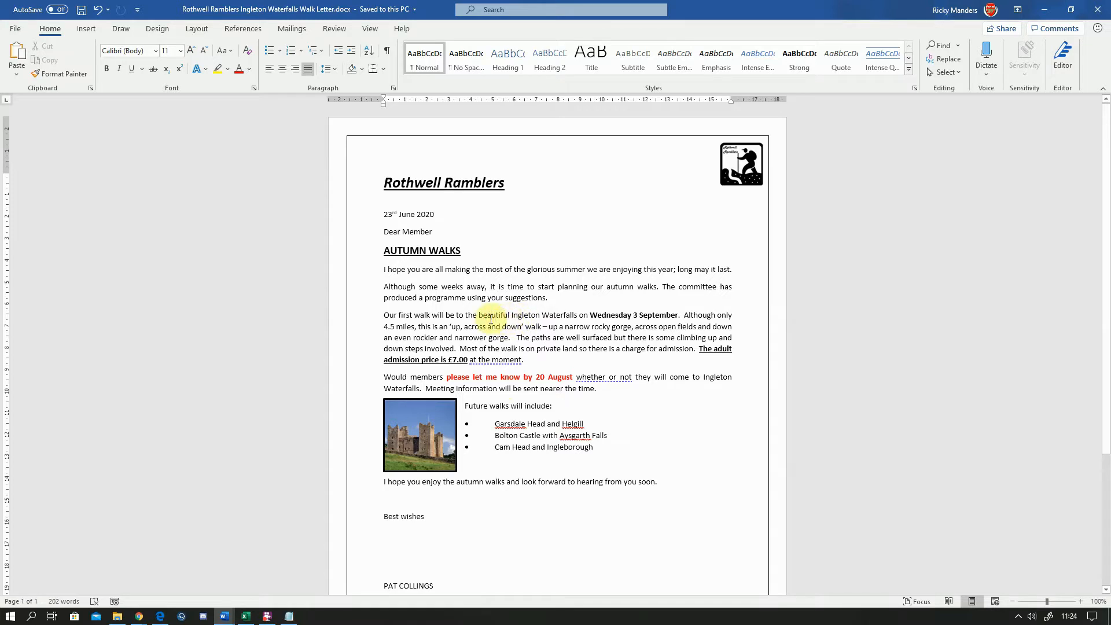
click(490, 319)
scroll(495, 318, down, 1)
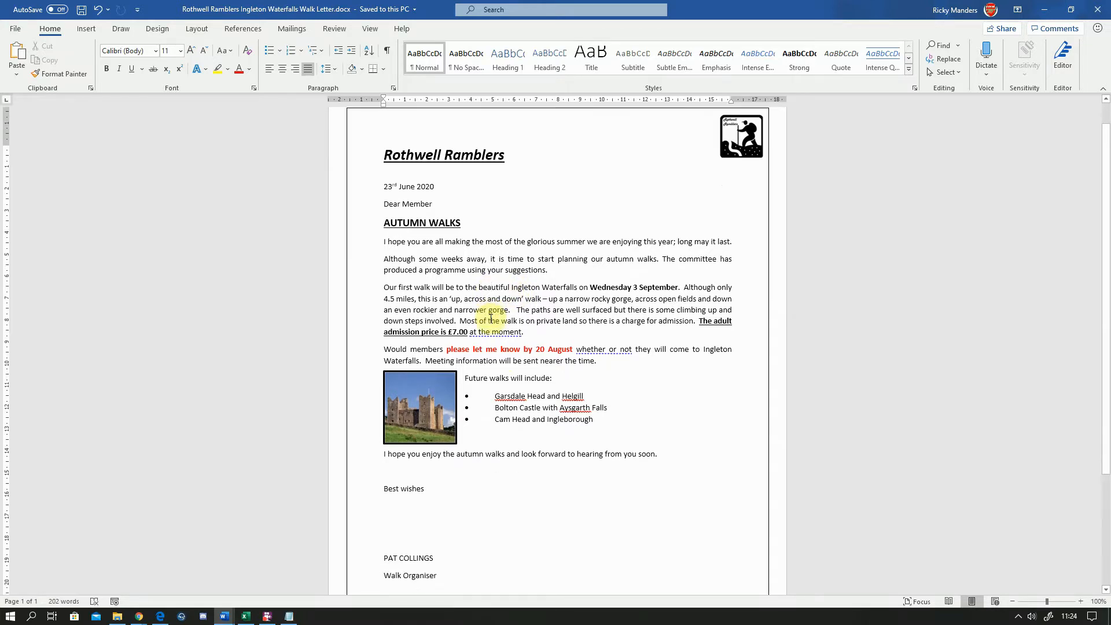
scroll(452, 330, up, 1)
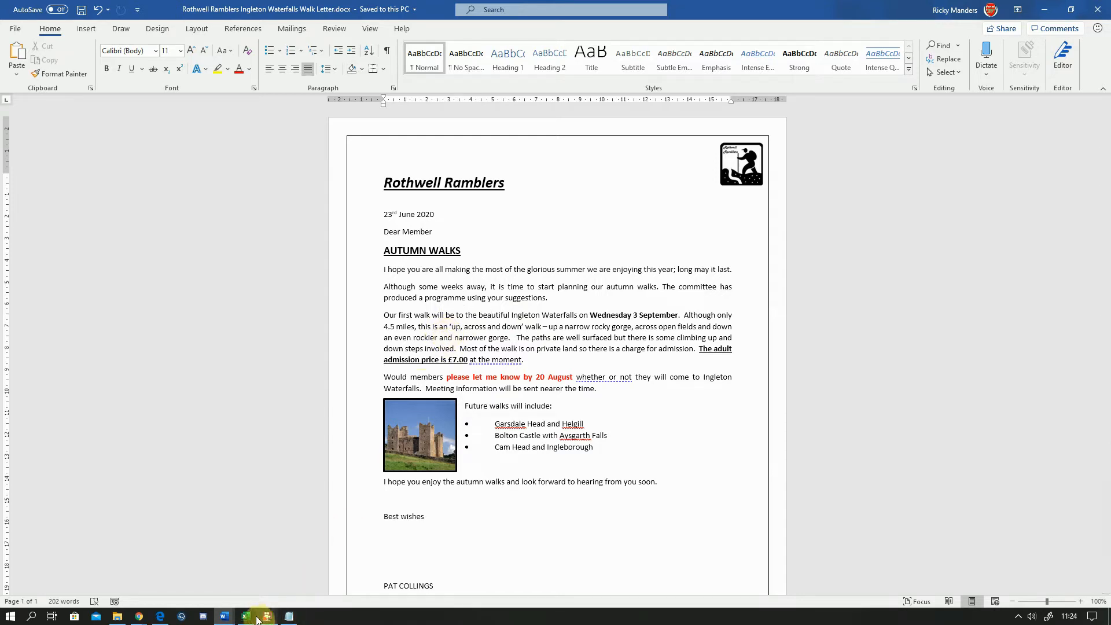
Switch to Excel, select the whole distance chart's chart area and copy it
click(249, 617)
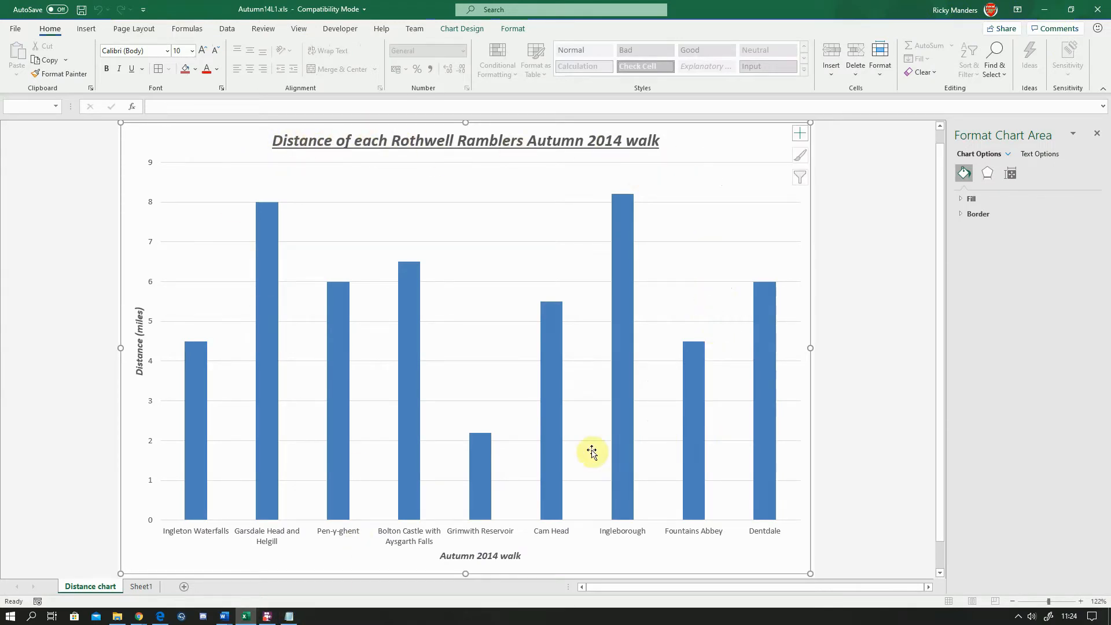
click(193, 139)
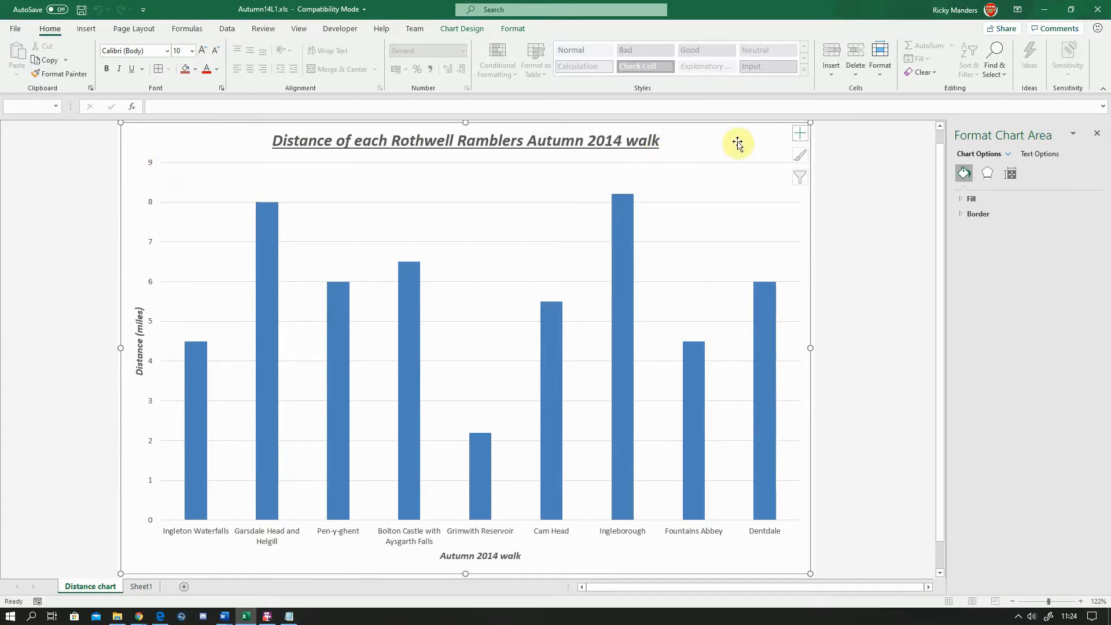
click(149, 140)
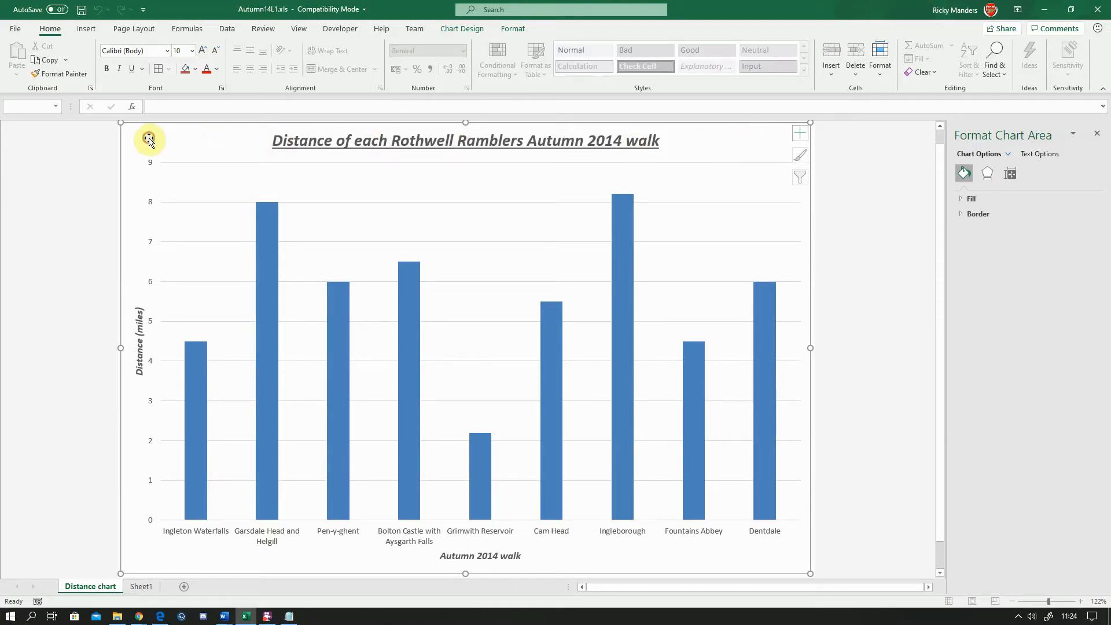
click(192, 164)
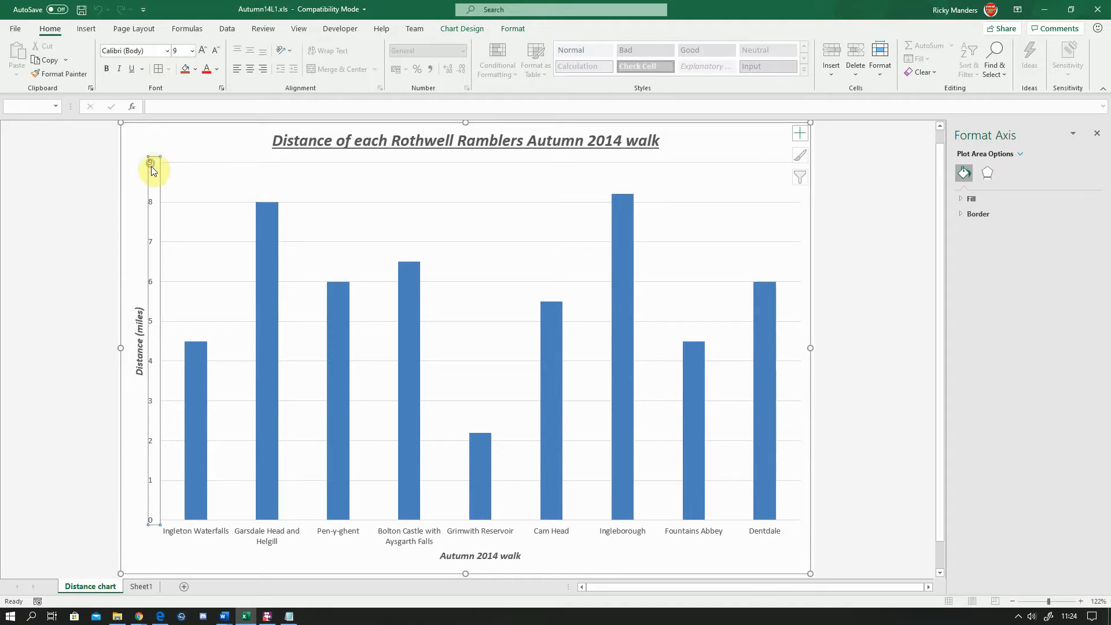
click(271, 225)
click(358, 240)
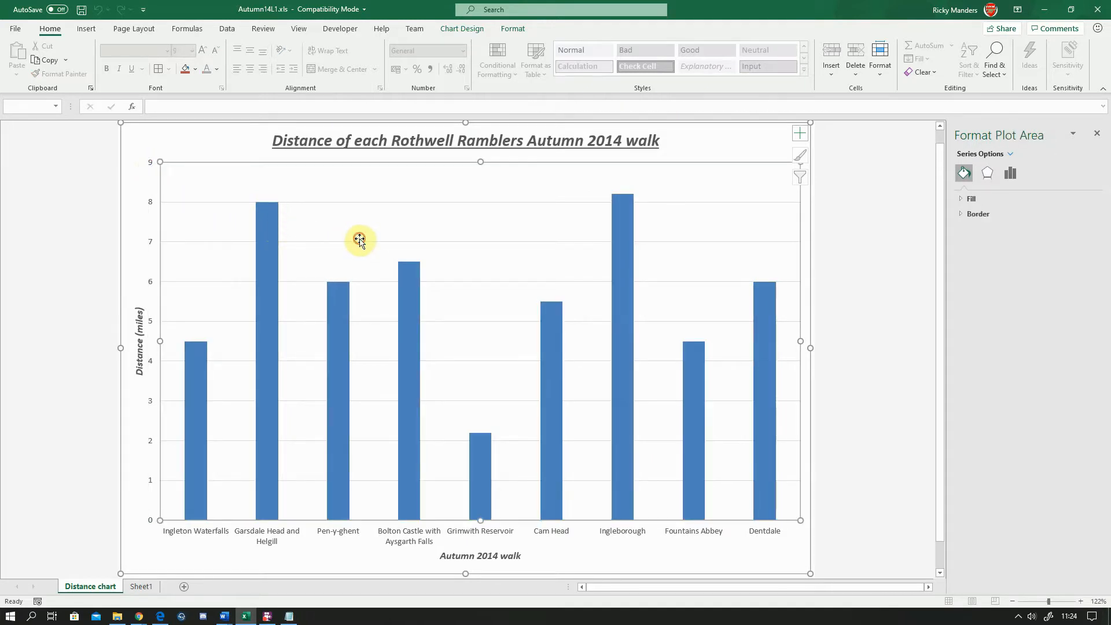
click(202, 138)
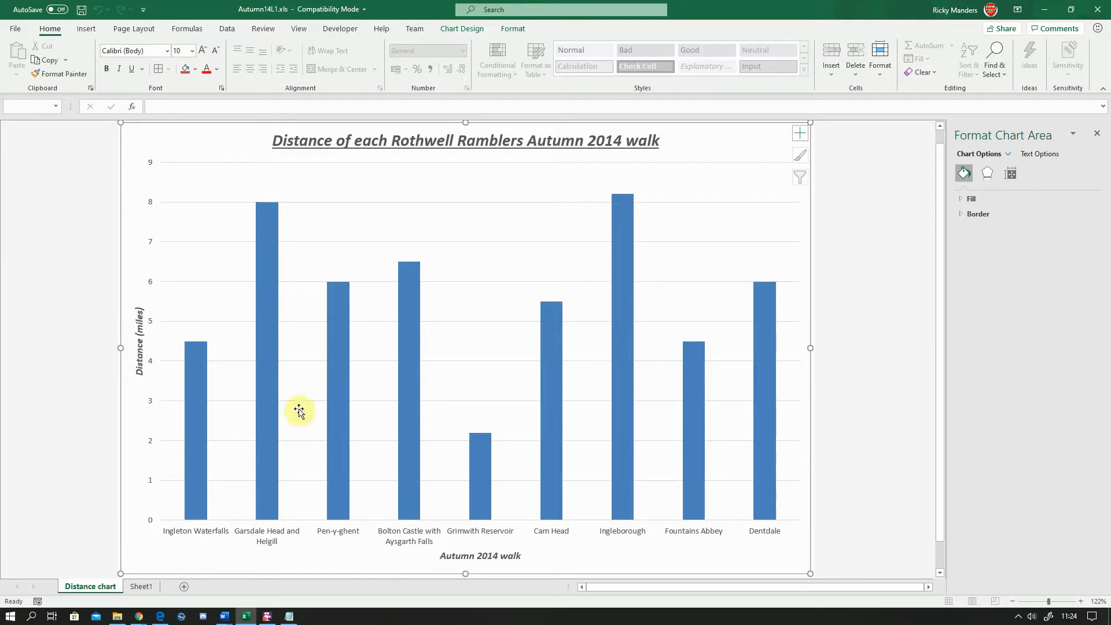
right_click(183, 138)
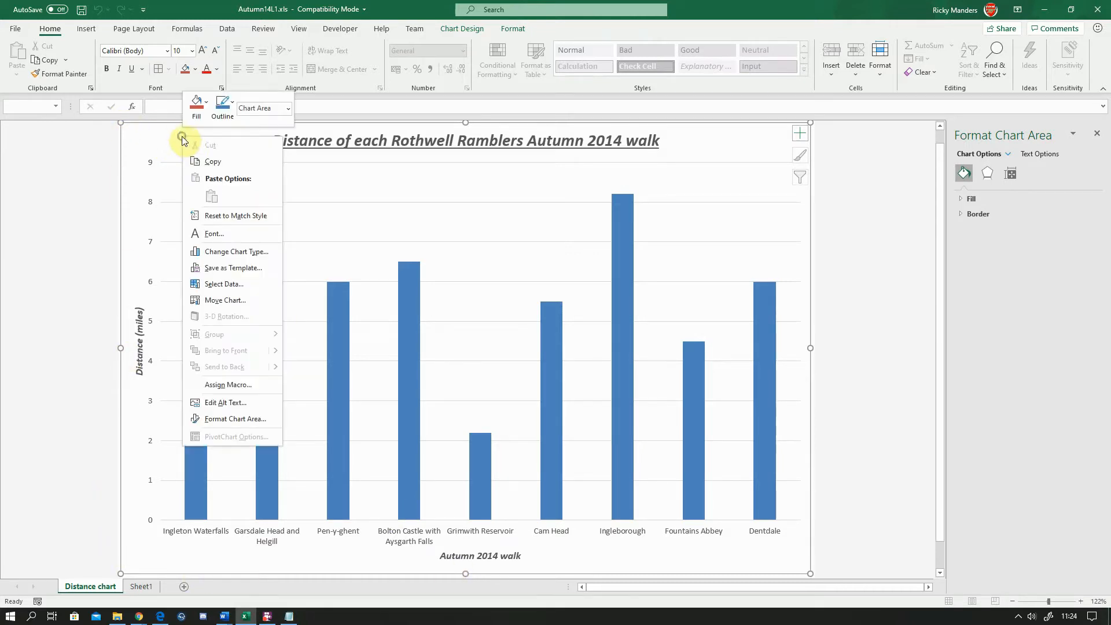
click(213, 164)
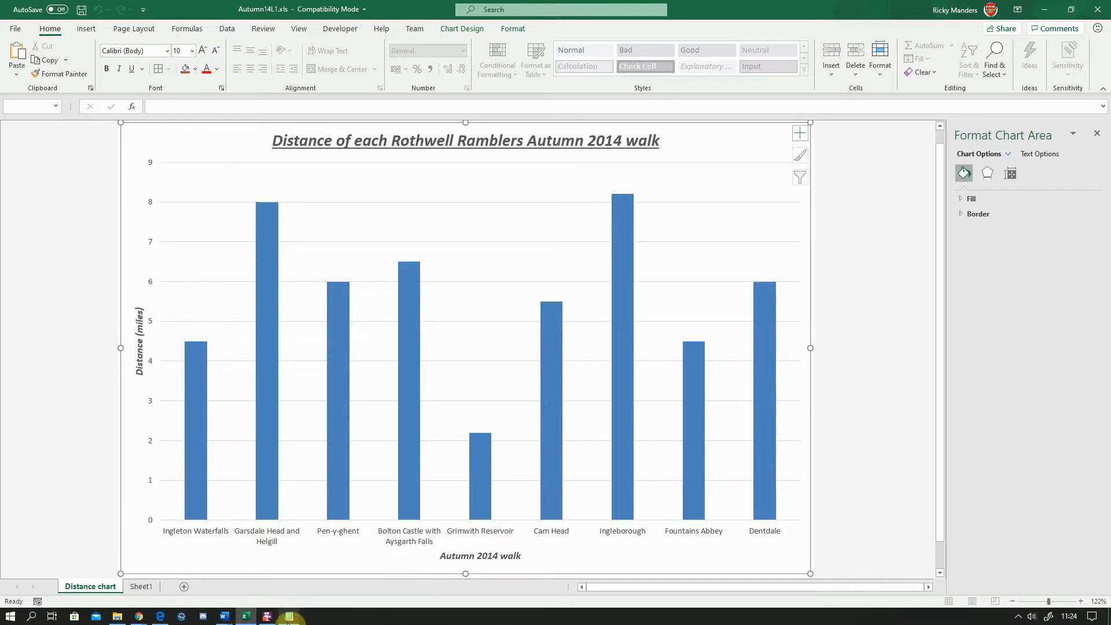
Return to the Word letter, start a new line after the first-walk paragraph and paste the chart there as a picture
mouse_move(224, 616)
click(345, 581)
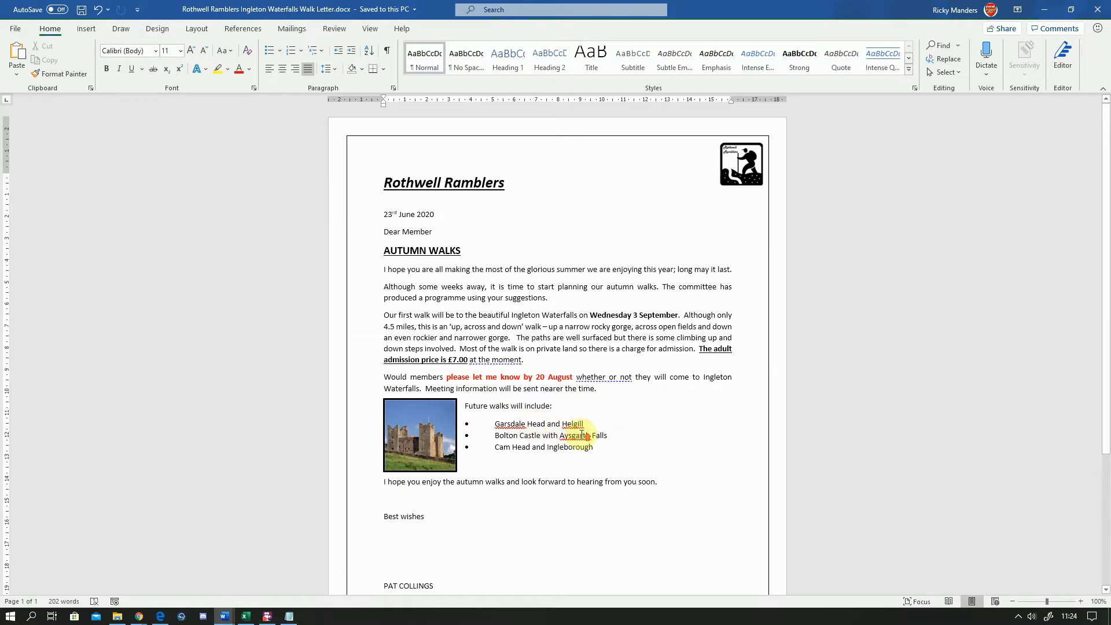
scroll(581, 435, up, 3)
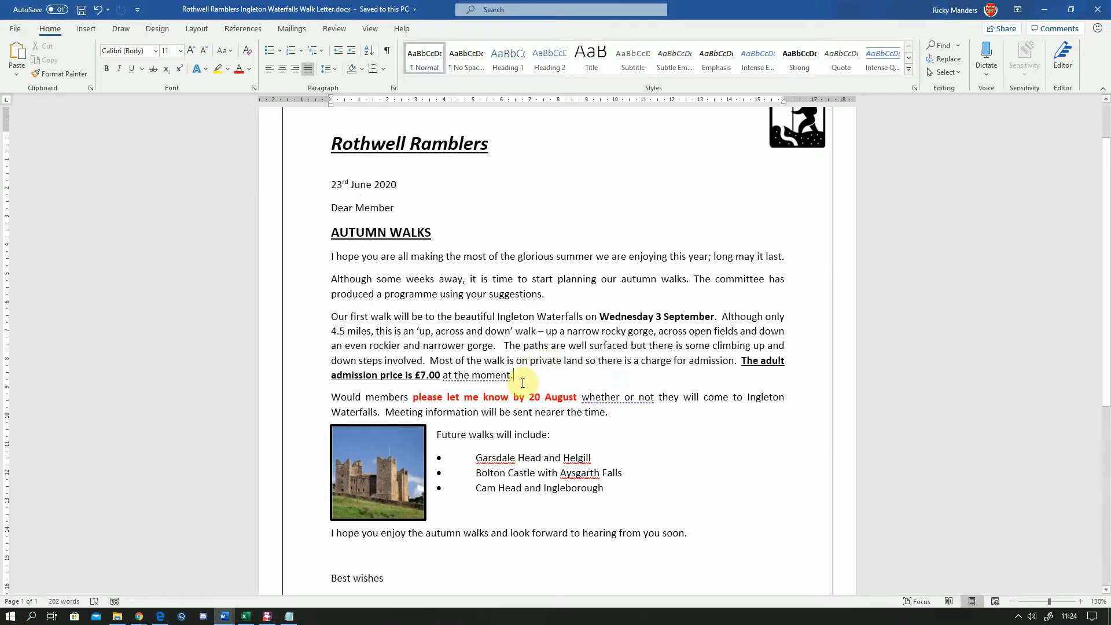
key(Return)
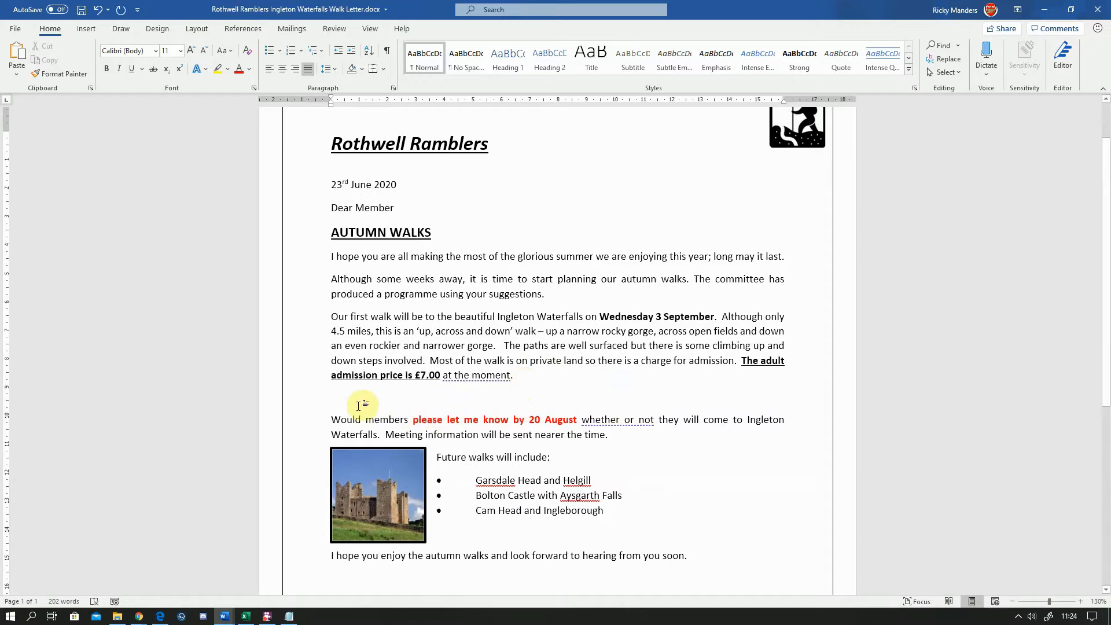
right_click(344, 396)
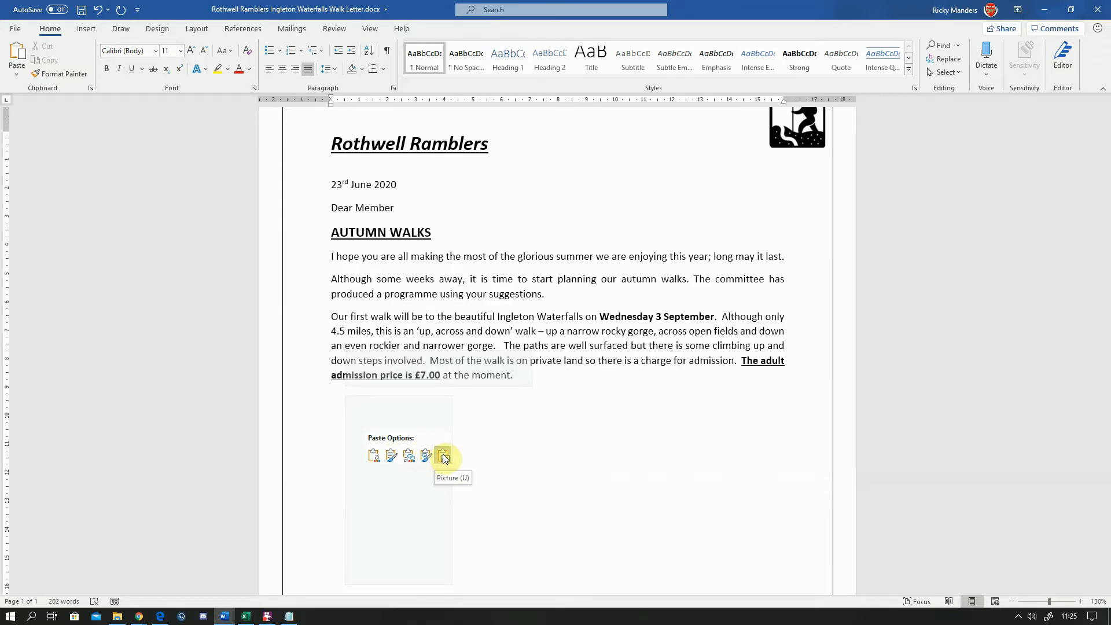
key(Escape)
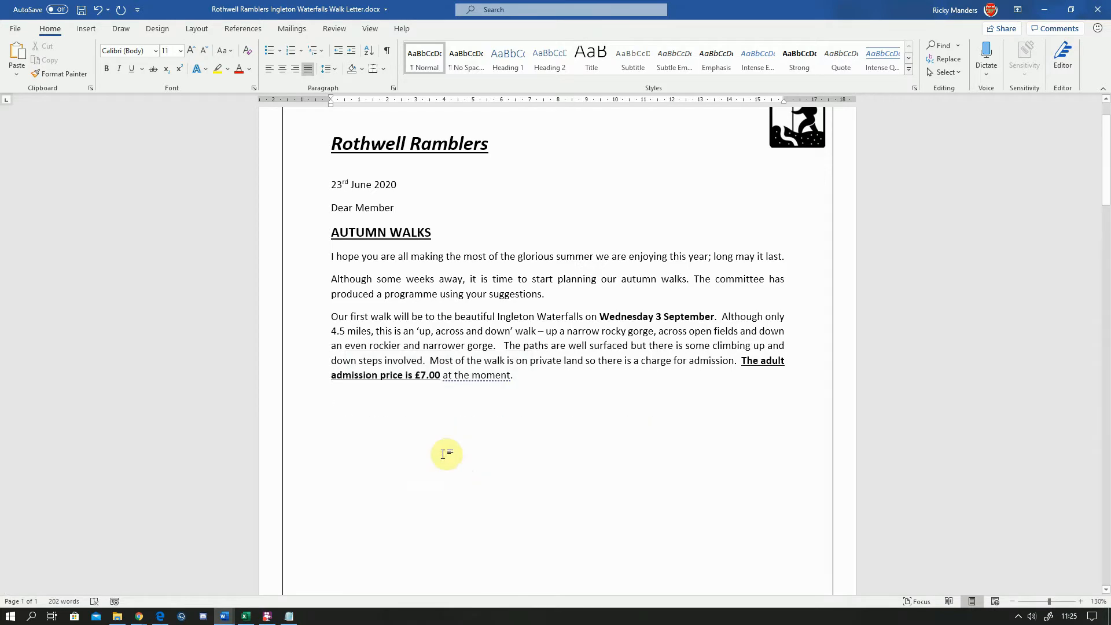
Shrink the pasted chart picture by its corner handle to about 5.16 cm high and 7.89 cm wide
scroll(462, 446, down, 1)
scroll(461, 447, down, 15)
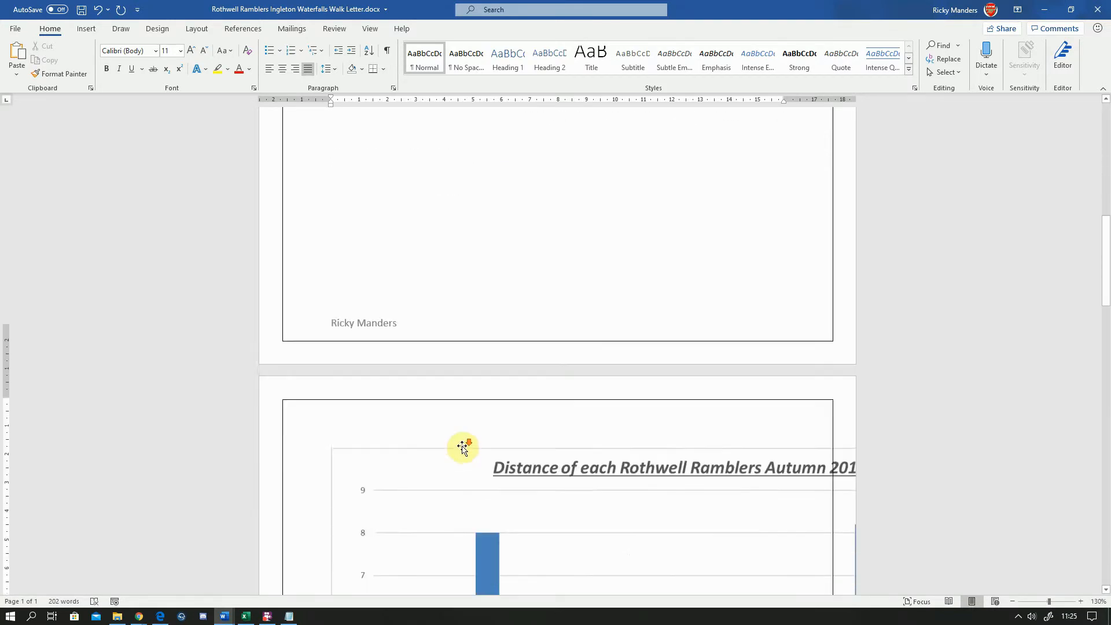
scroll(462, 446, down, 5)
click(460, 413)
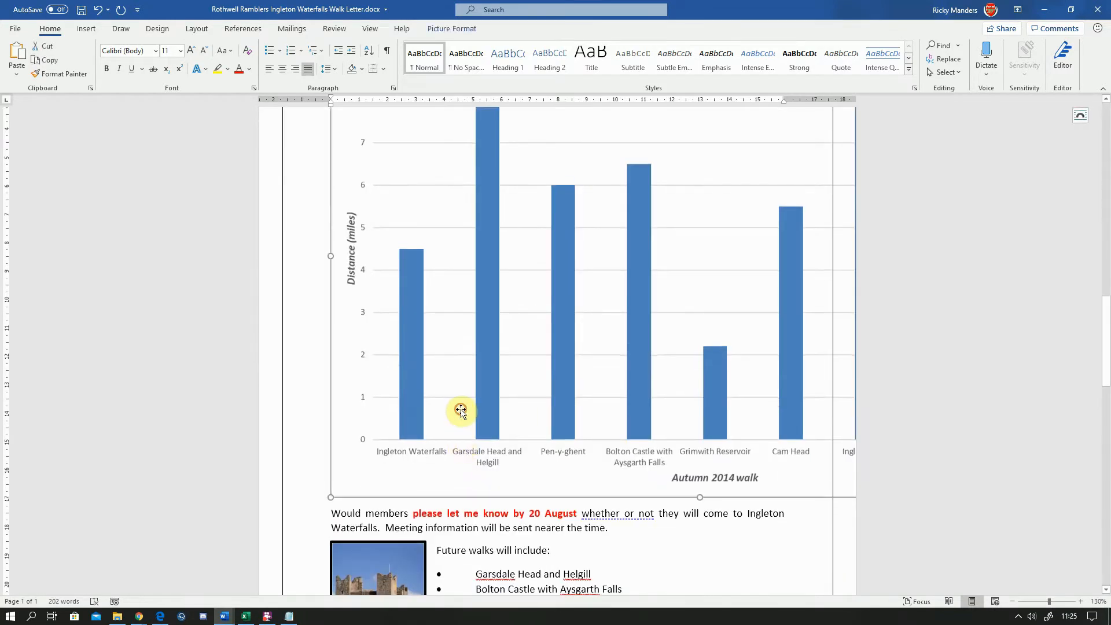
scroll(417, 435, up, 1)
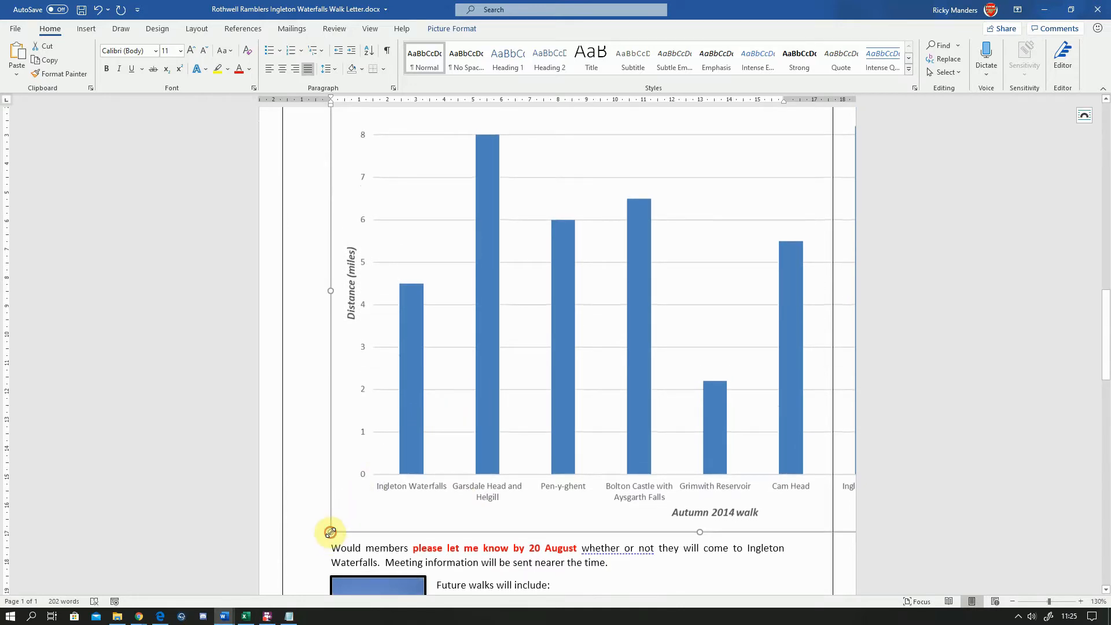
drag(330, 531, 677, 233)
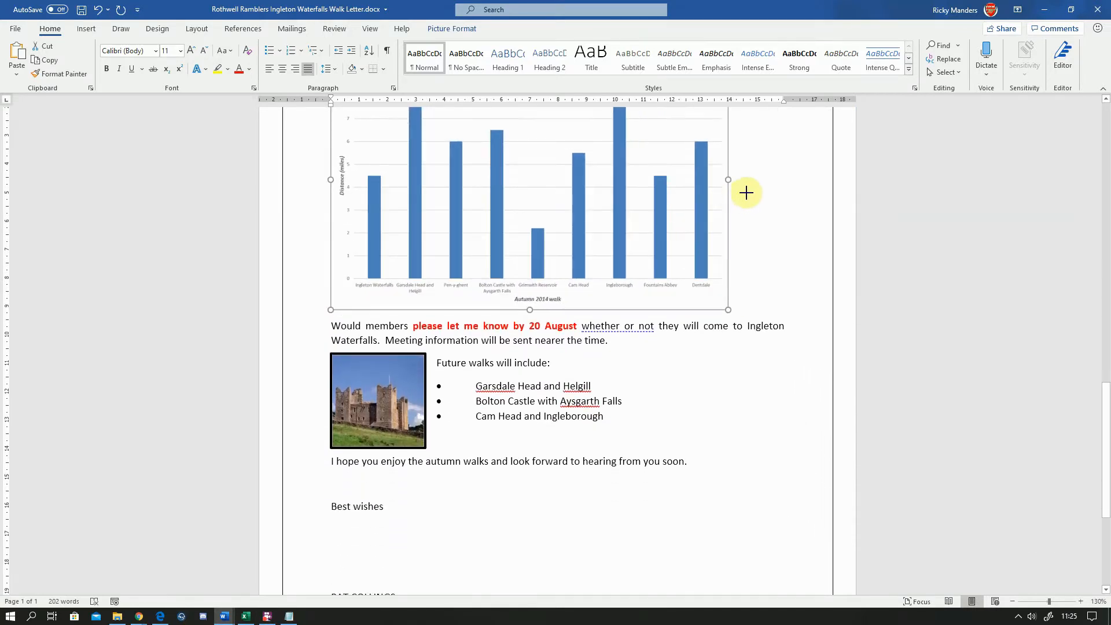
drag(746, 193, 843, 131)
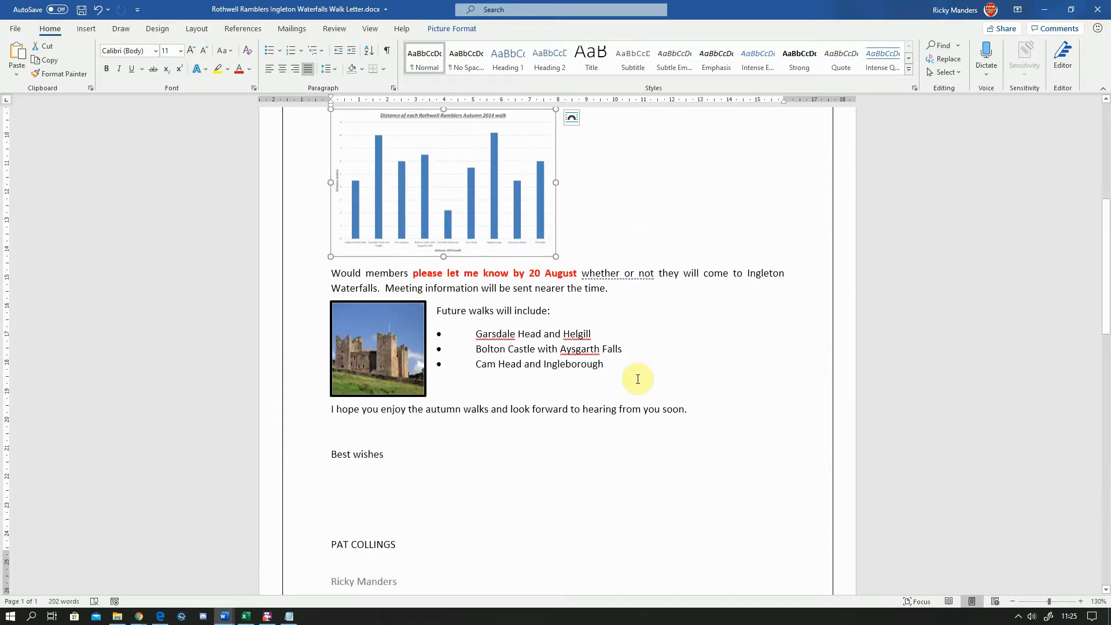
scroll(637, 379, up, 4)
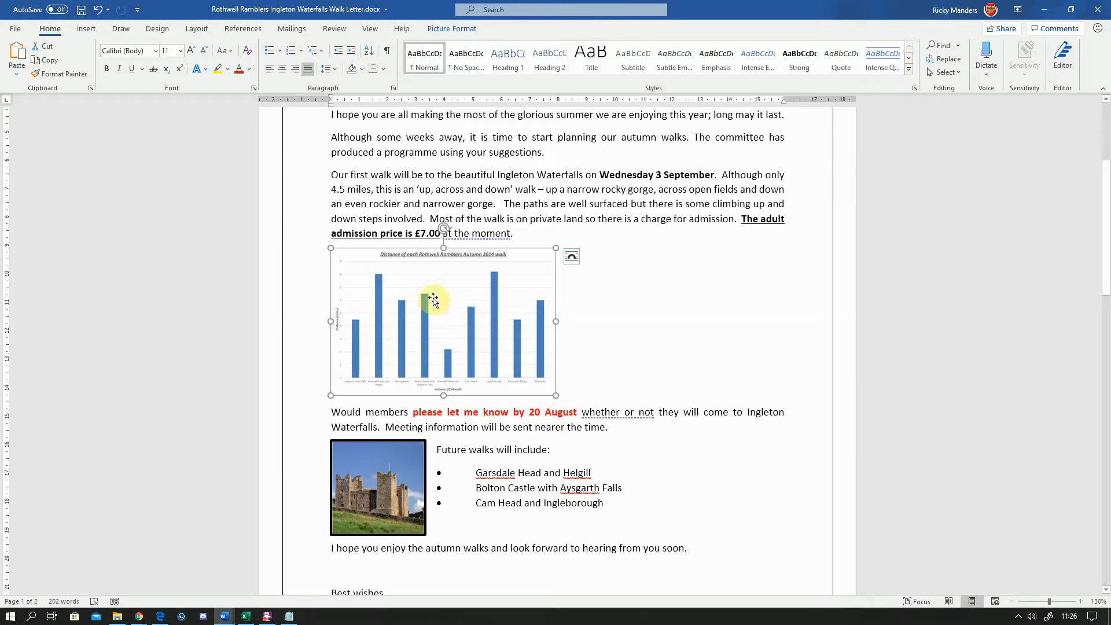
click(573, 255)
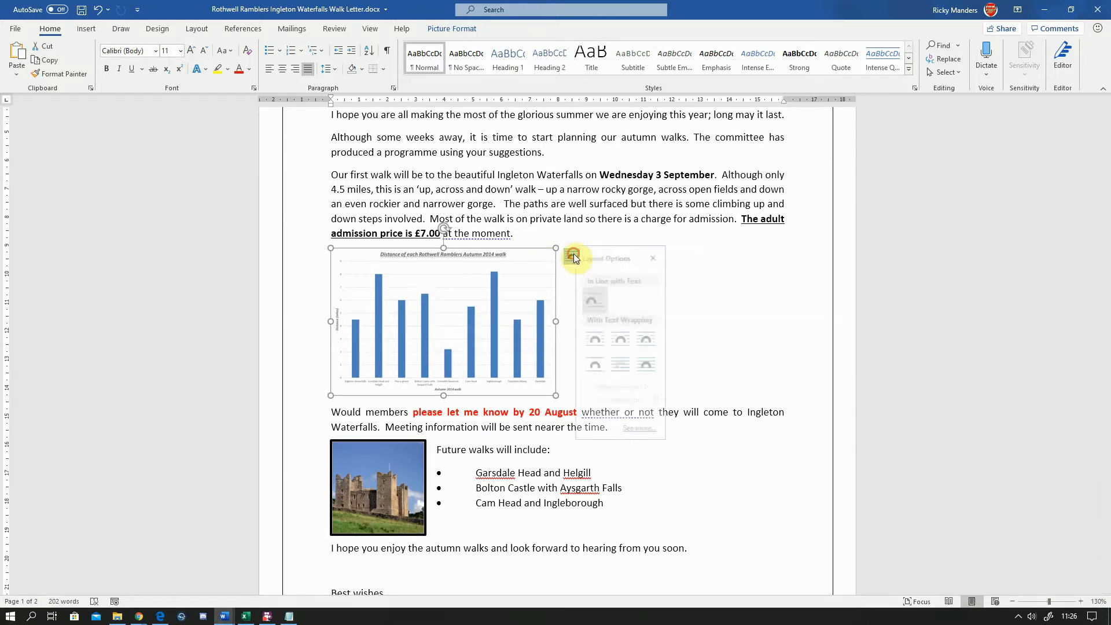
click(739, 297)
Centre the chart picture horizontally on the page
click(496, 301)
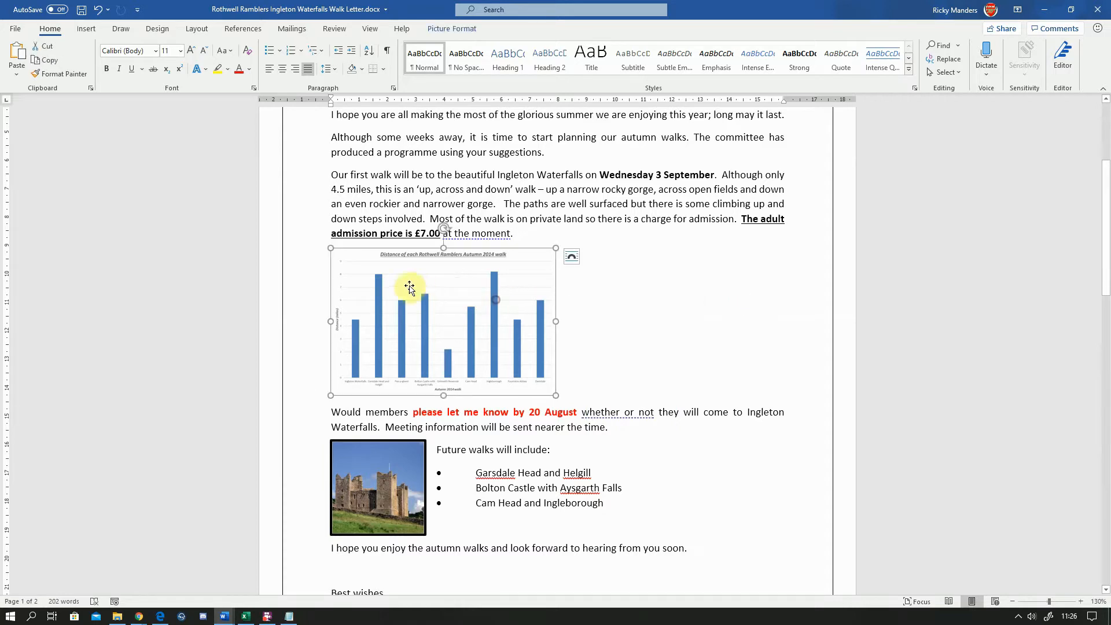
click(283, 70)
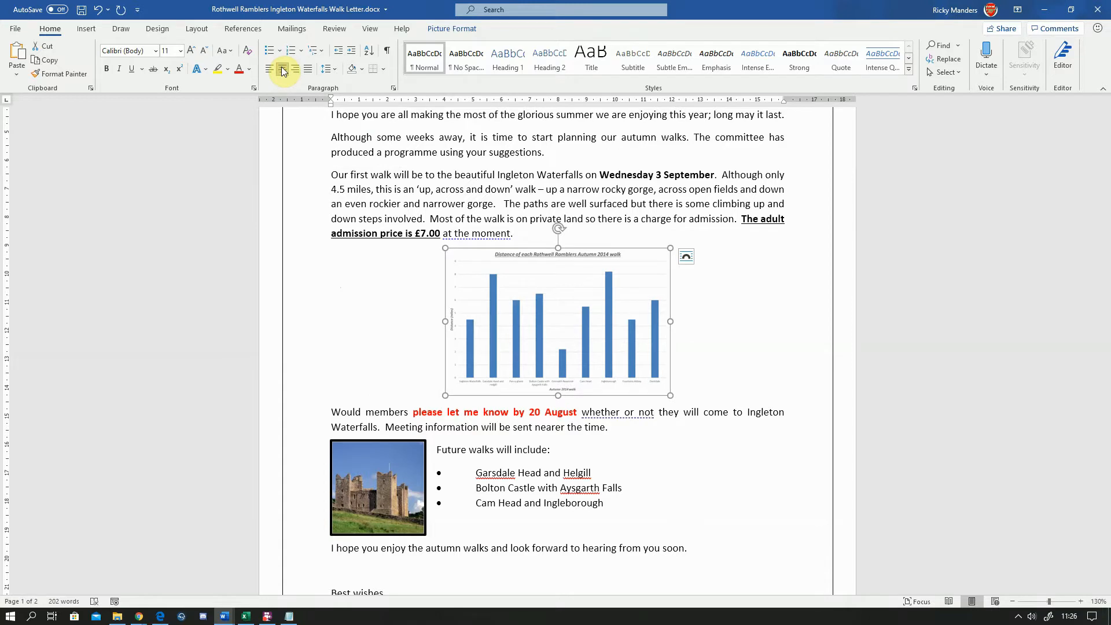
click(401, 321)
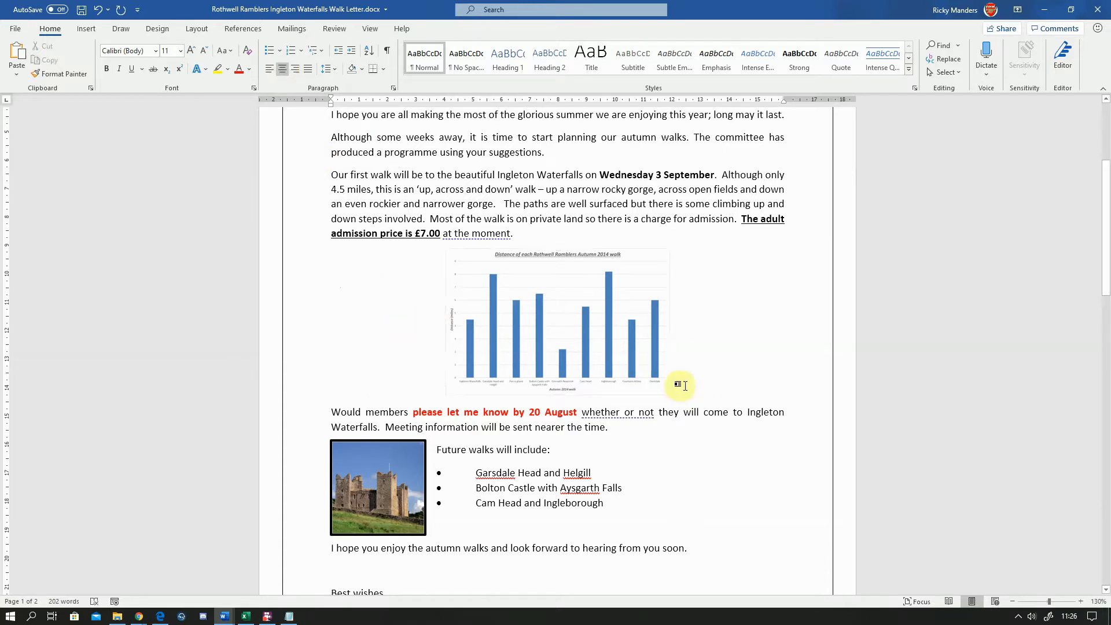
Give the chart picture a black picture border with a heavier line weight
click(570, 321)
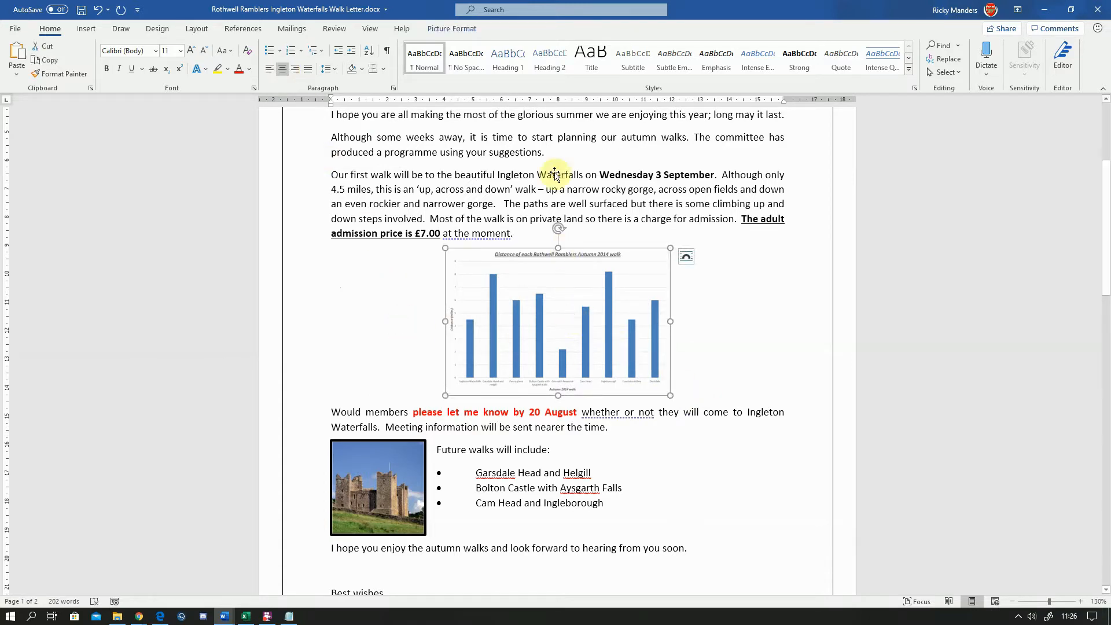
click(441, 30)
click(697, 45)
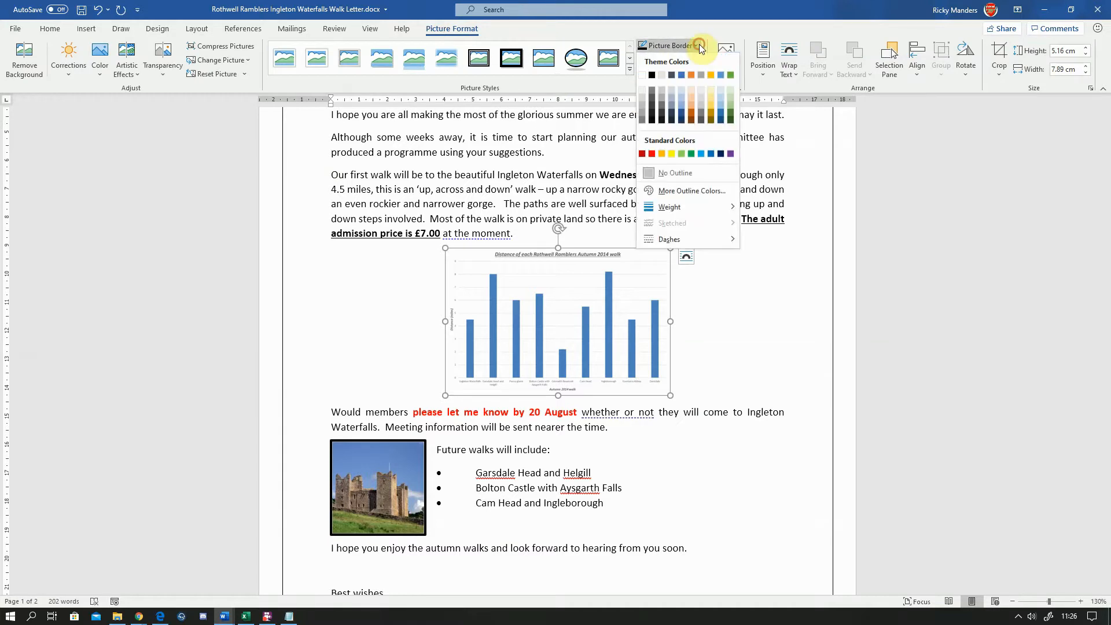
click(653, 74)
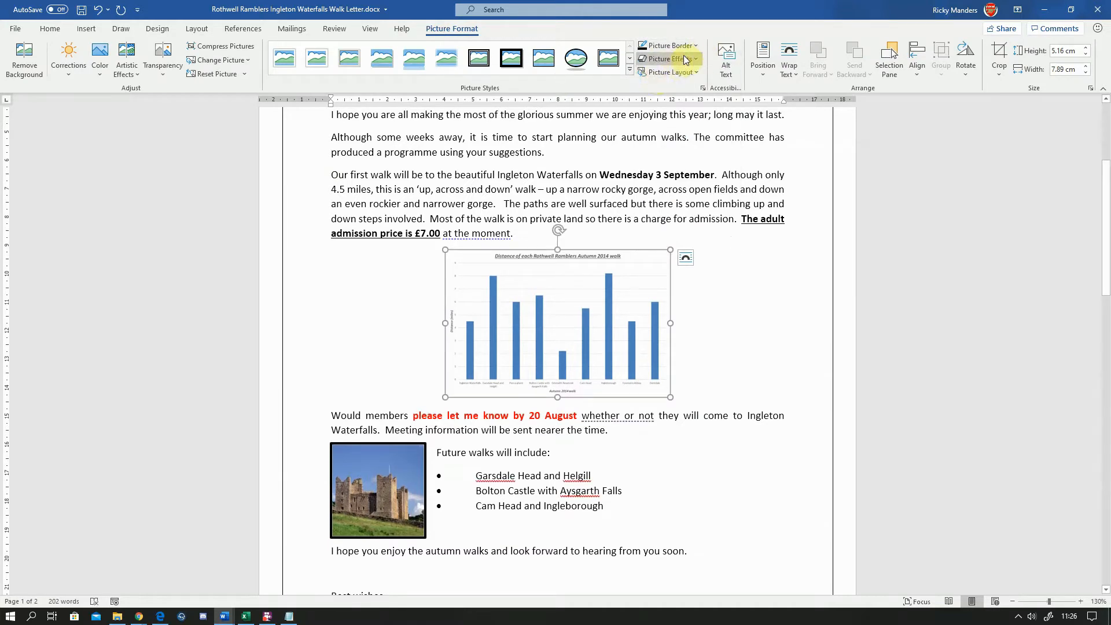
click(671, 60)
click(687, 47)
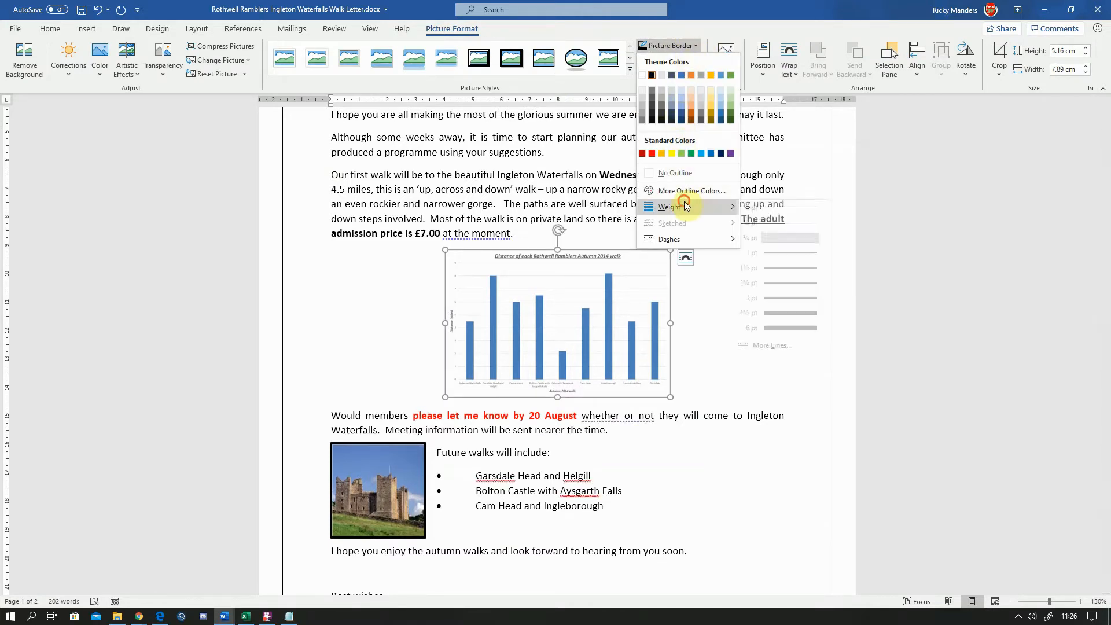
mouse_move(680, 207)
click(790, 282)
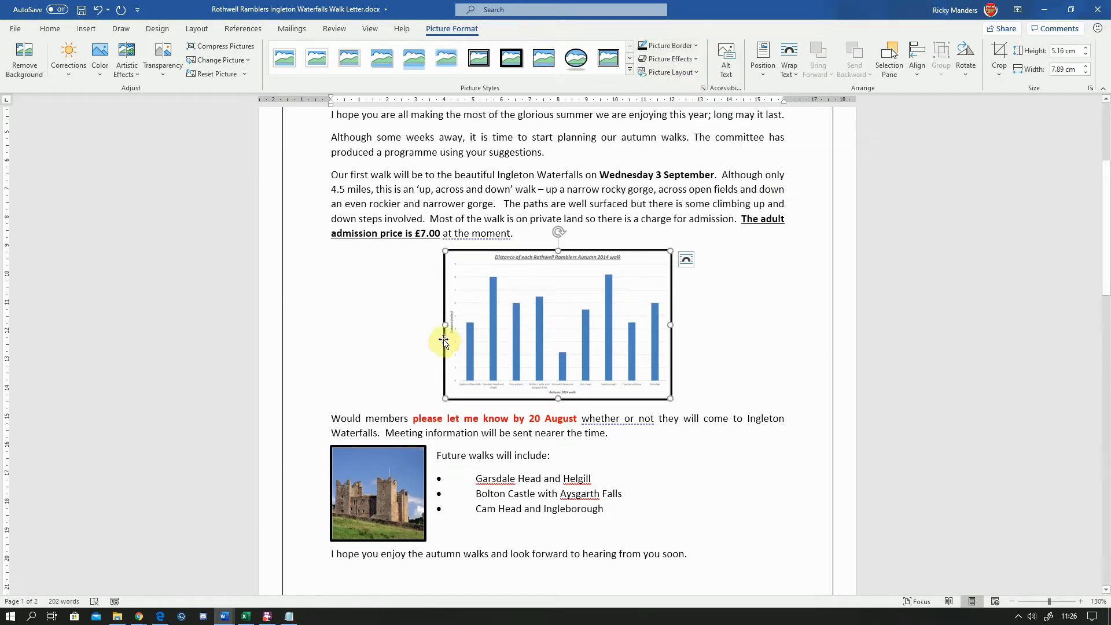
click(391, 68)
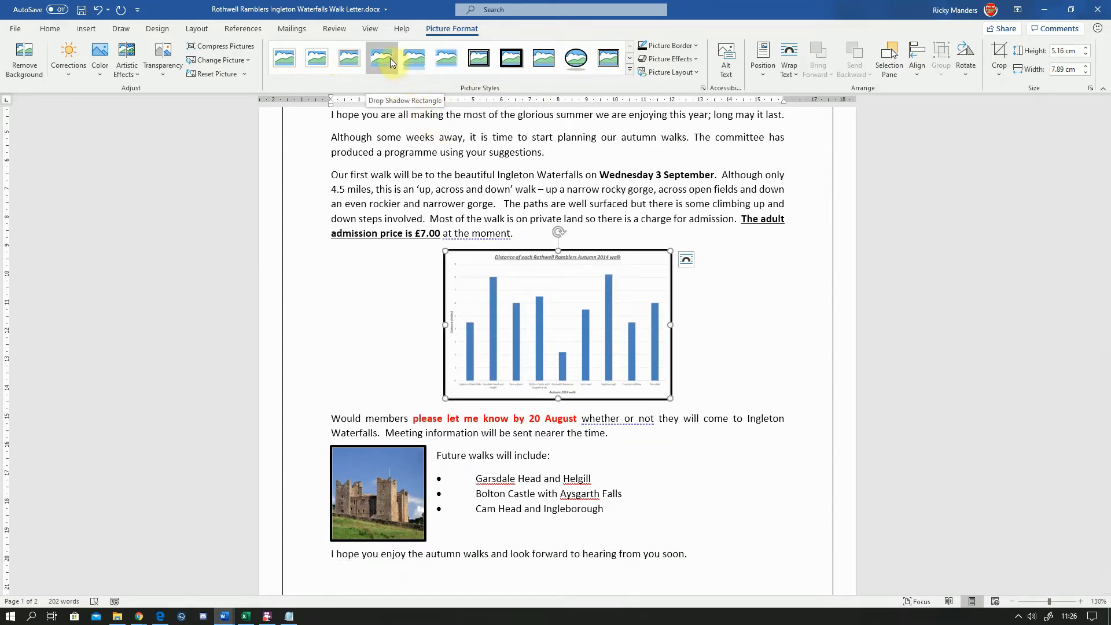
scroll(509, 204, up, 4)
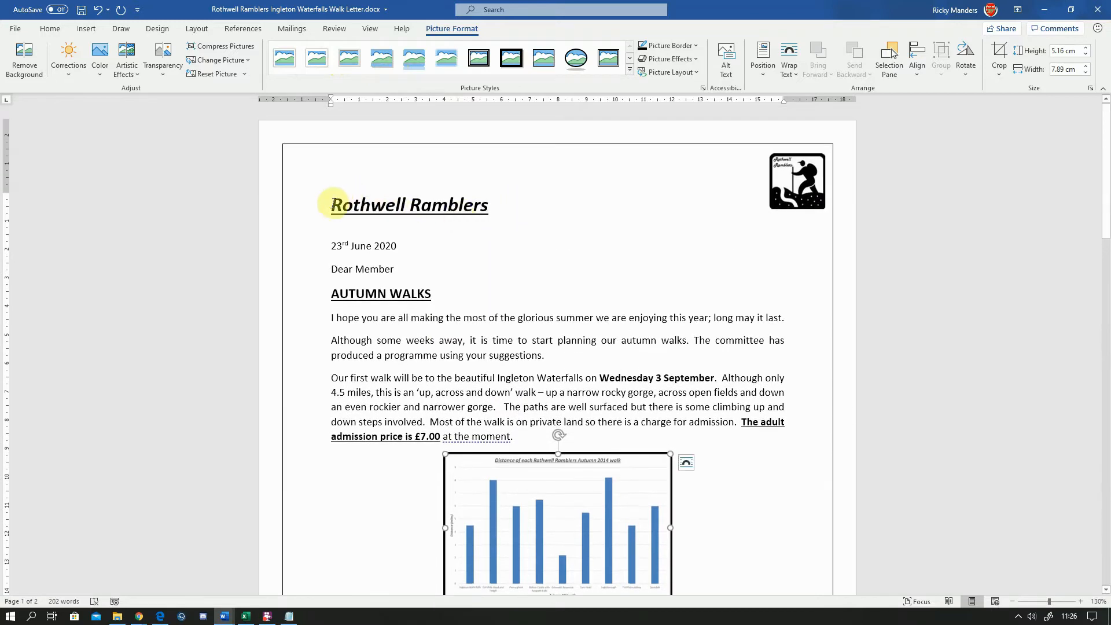
drag(324, 204, 492, 206)
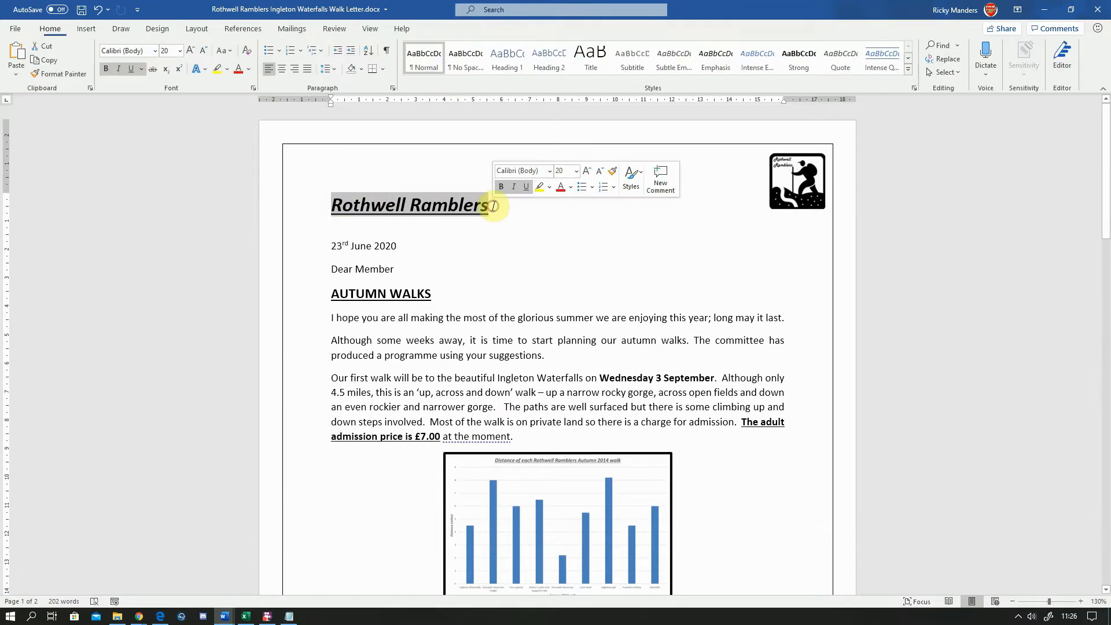
click(498, 234)
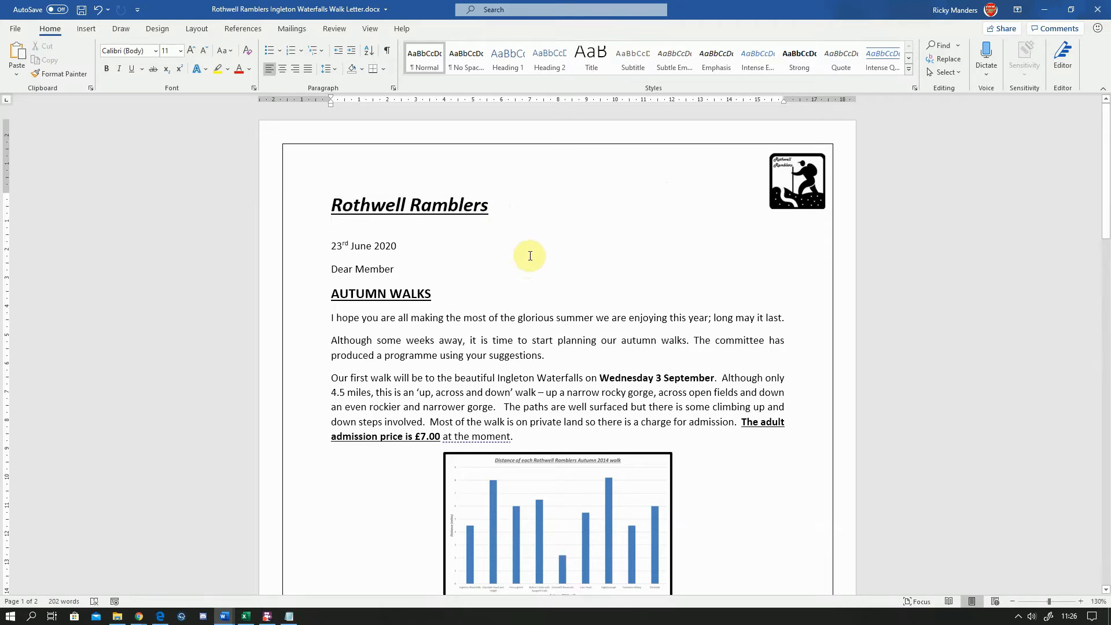
scroll(530, 256, down, 1)
scroll(531, 256, down, 5)
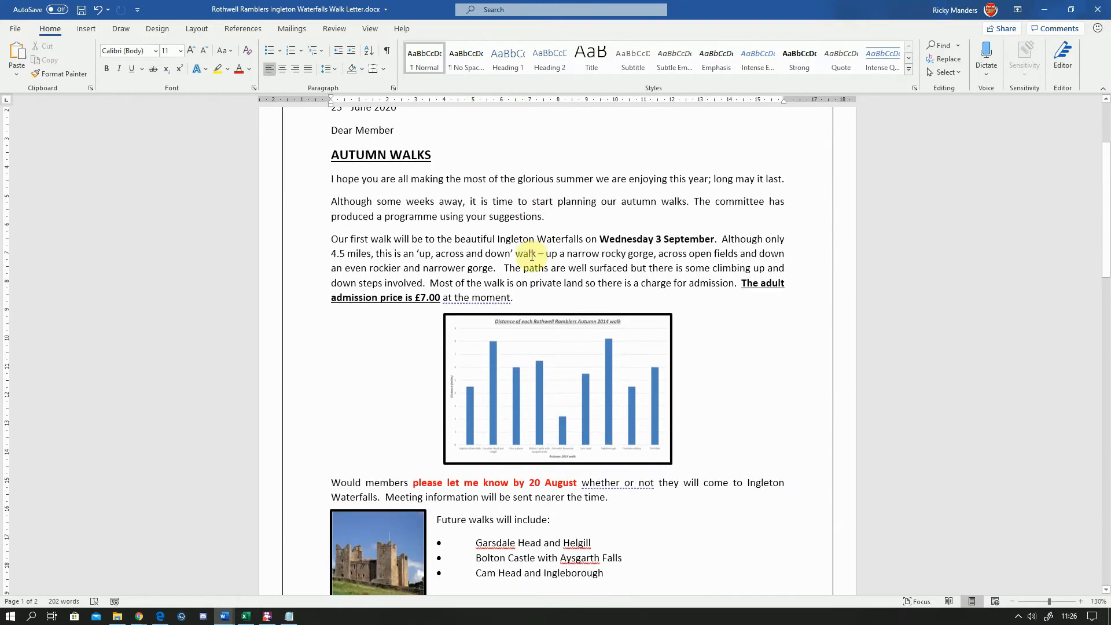
Delete the bordered chart picture below the first-walk paragraph
scroll(634, 386, down, 10)
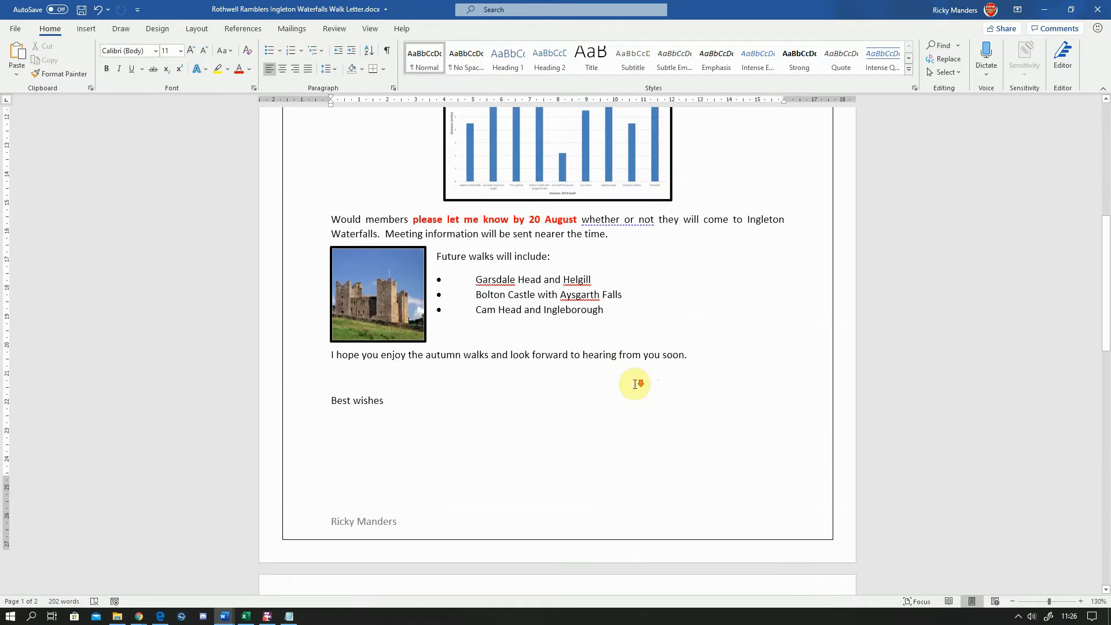
scroll(636, 384, up, 4)
scroll(634, 384, up, 5)
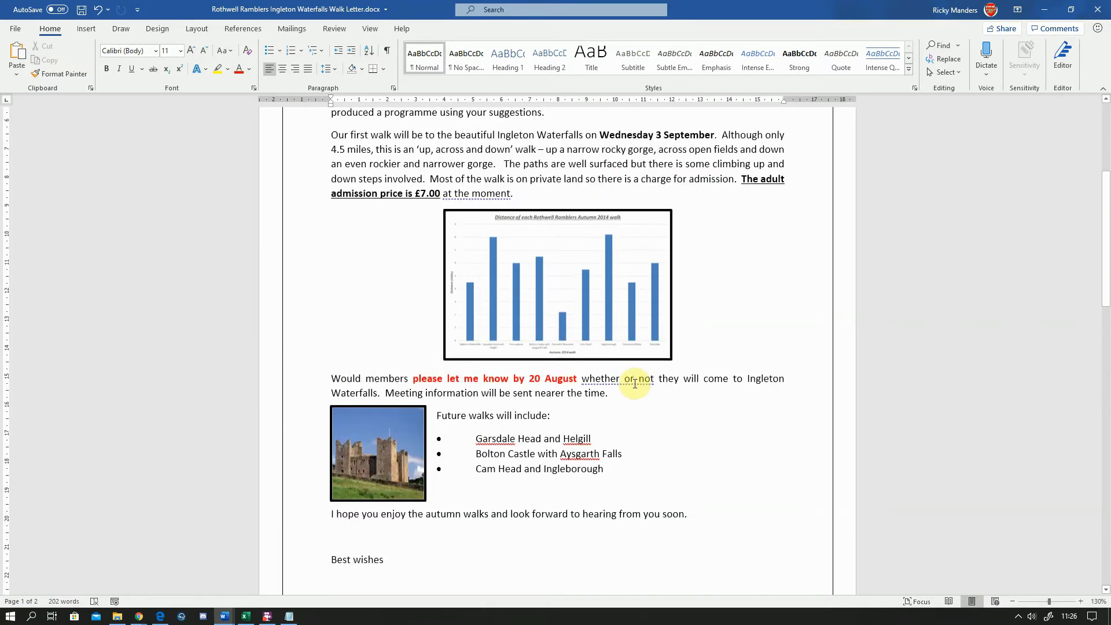
click(523, 277)
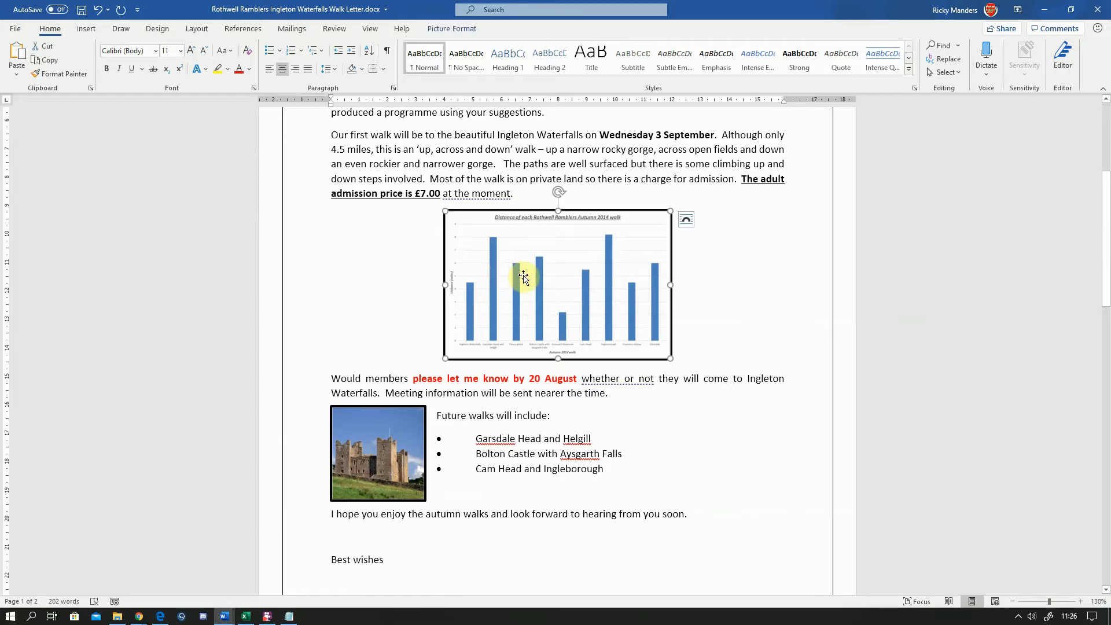
key(Delete)
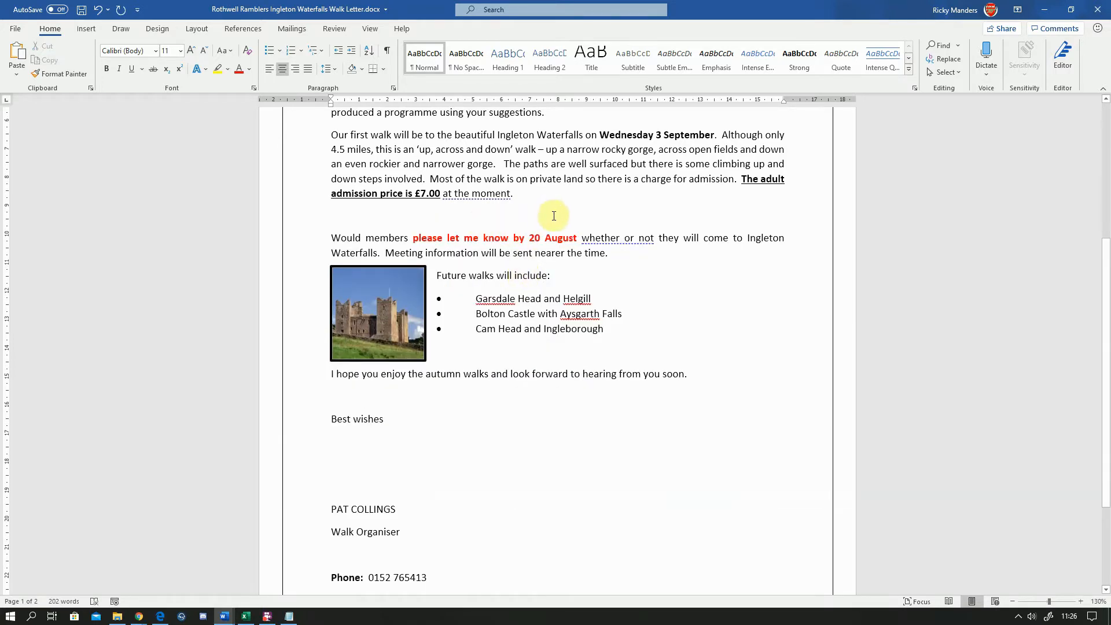
Try pasting the chart on the empty line with source formatting and embedded workbook, shrinking it by its corner, then undo
right_click(560, 218)
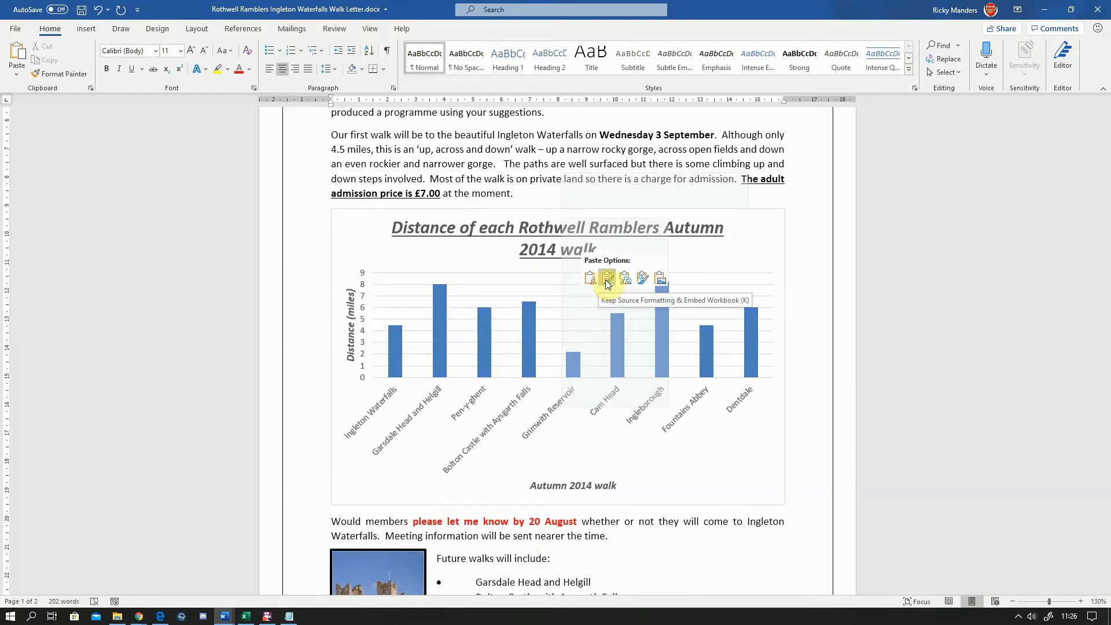
click(625, 279)
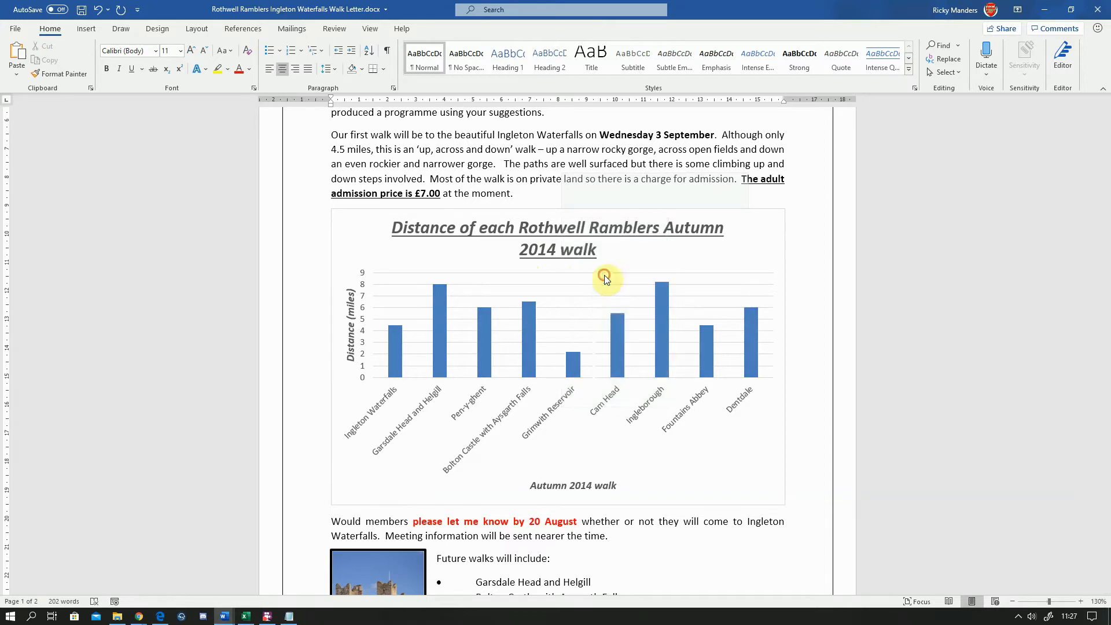
click(560, 345)
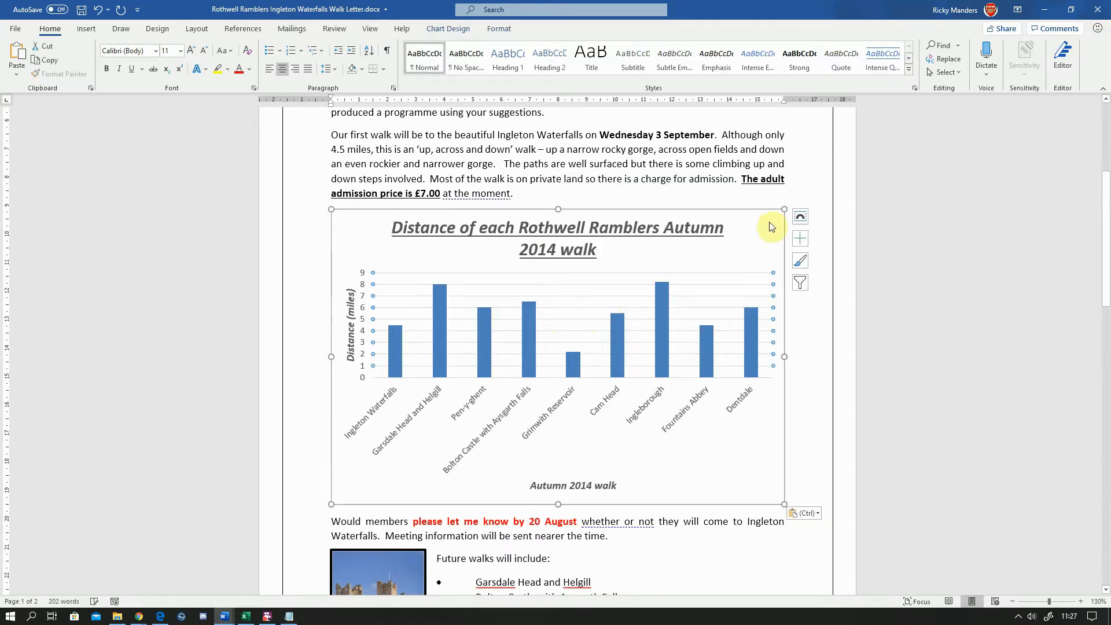
drag(786, 209, 701, 243)
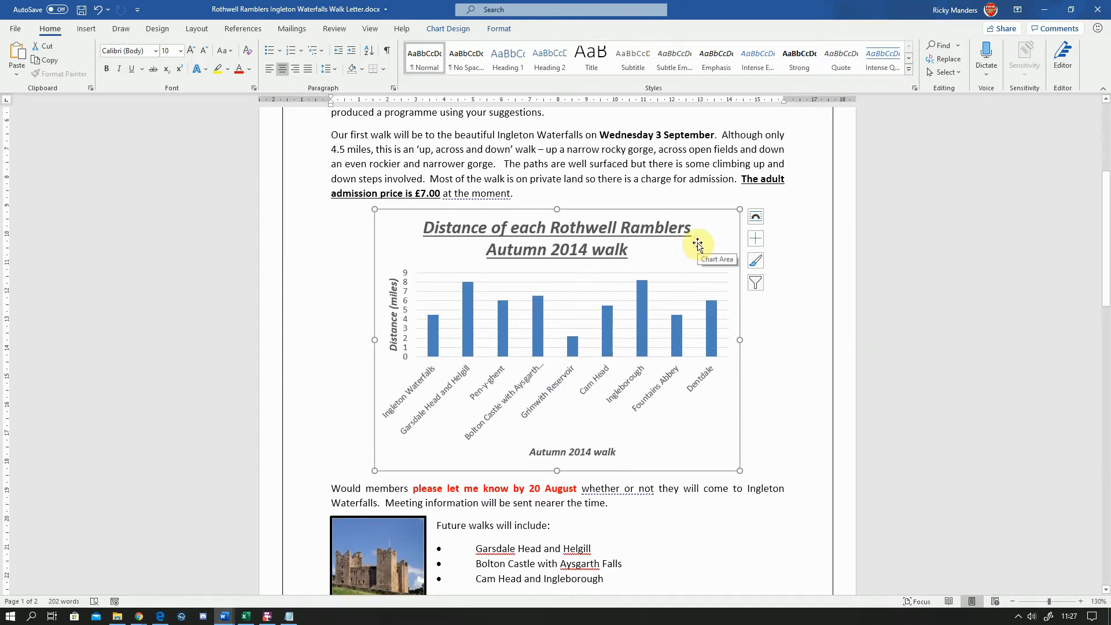
key(ctrl+z)
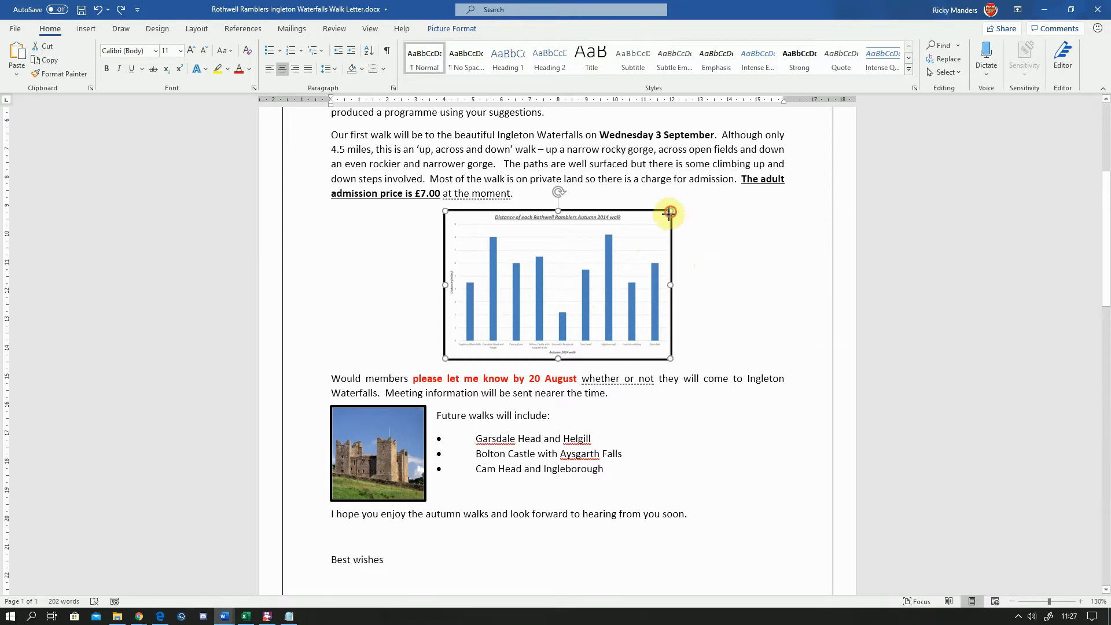
Try enlarging the chart picture by its corner handle, then undo back to the empty line
drag(667, 214, 709, 217)
click(707, 218)
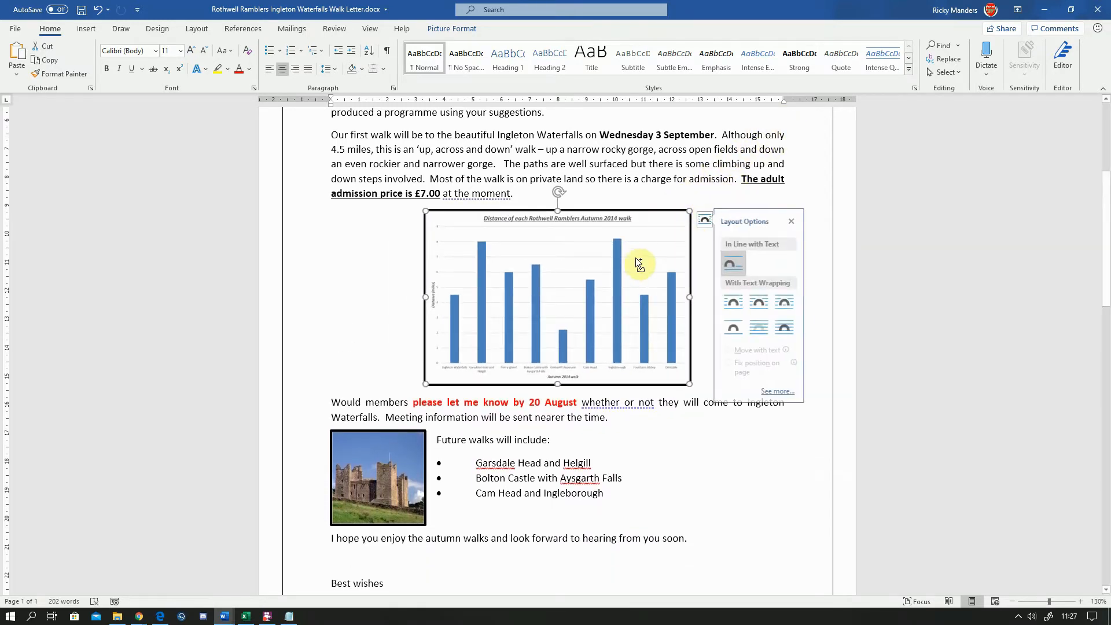
key(ctrl+z)
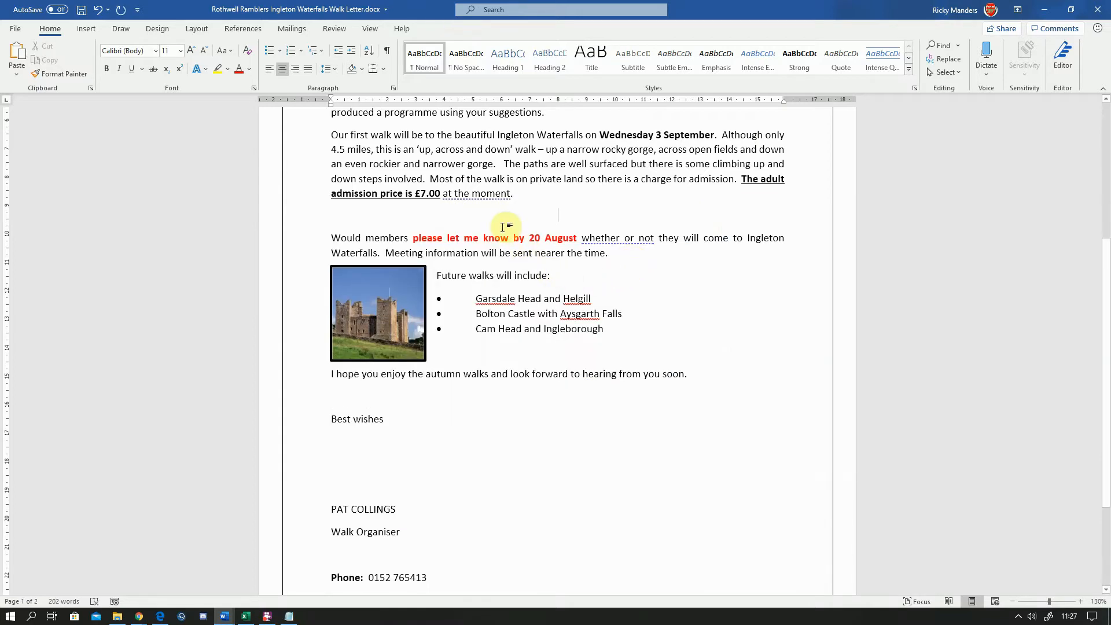
Remove the empty line left where the chart was
key(Delete)
click(700, 319)
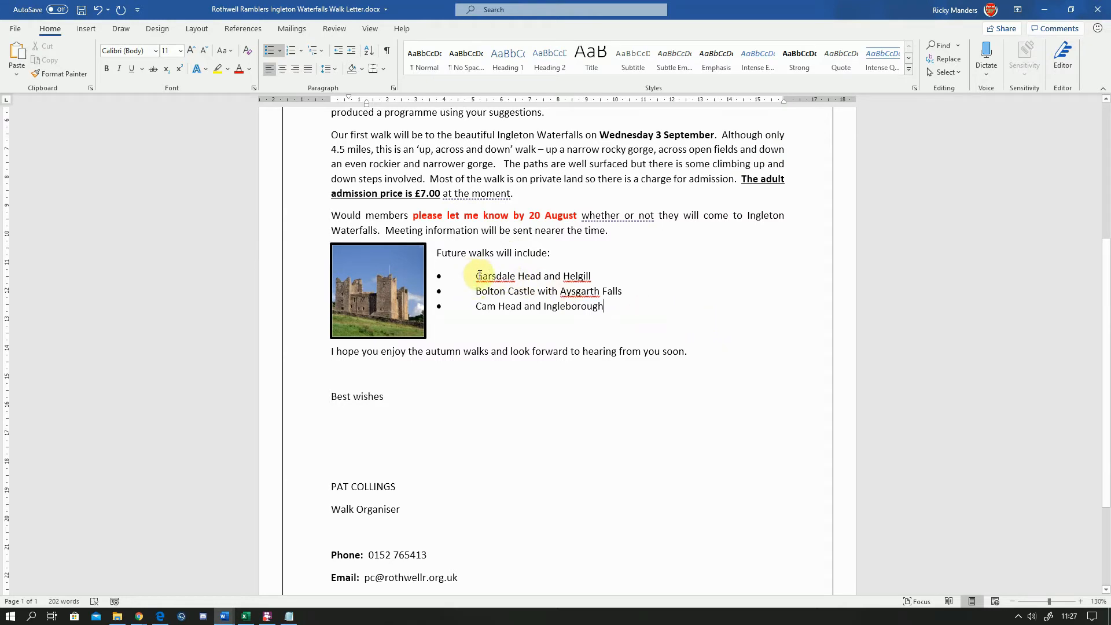
Select the three future-walk lines and remove their bullets
click(476, 275)
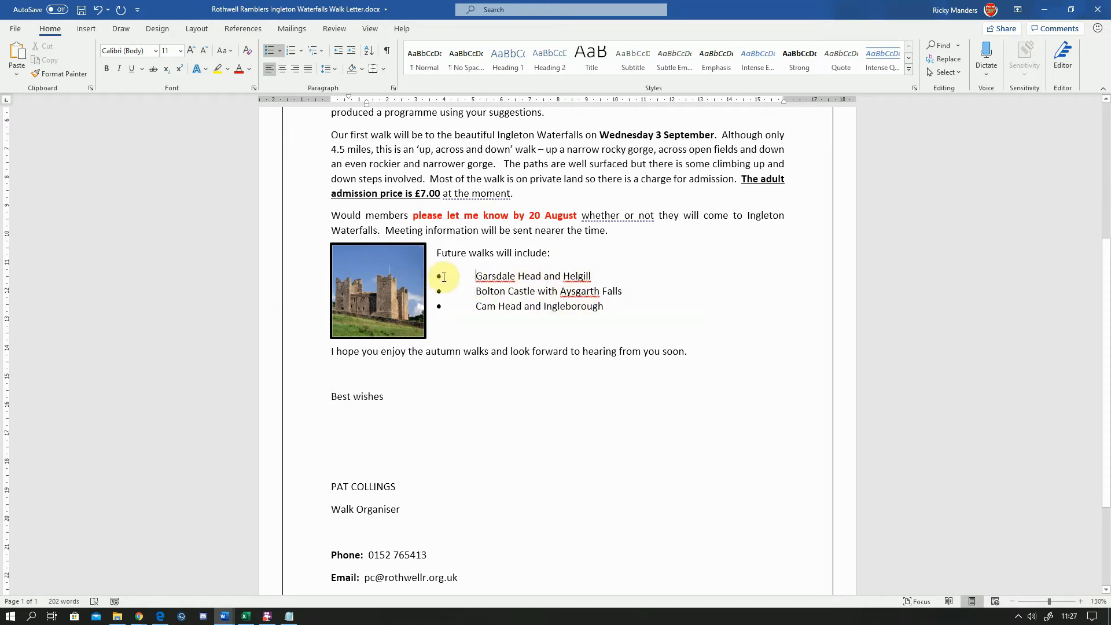
drag(472, 274, 607, 308)
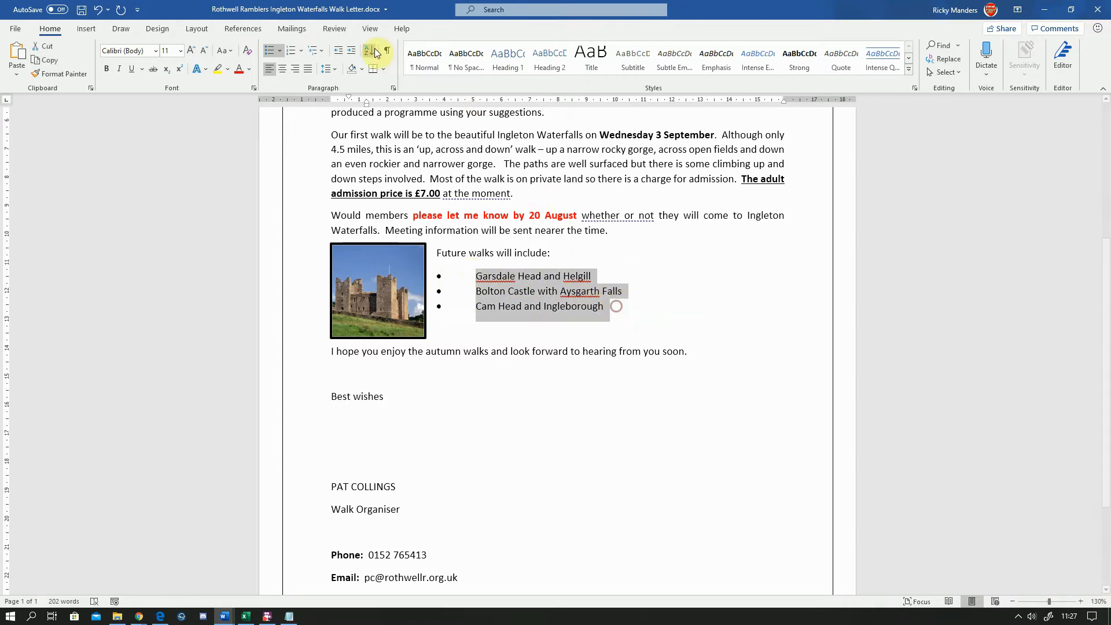
click(281, 57)
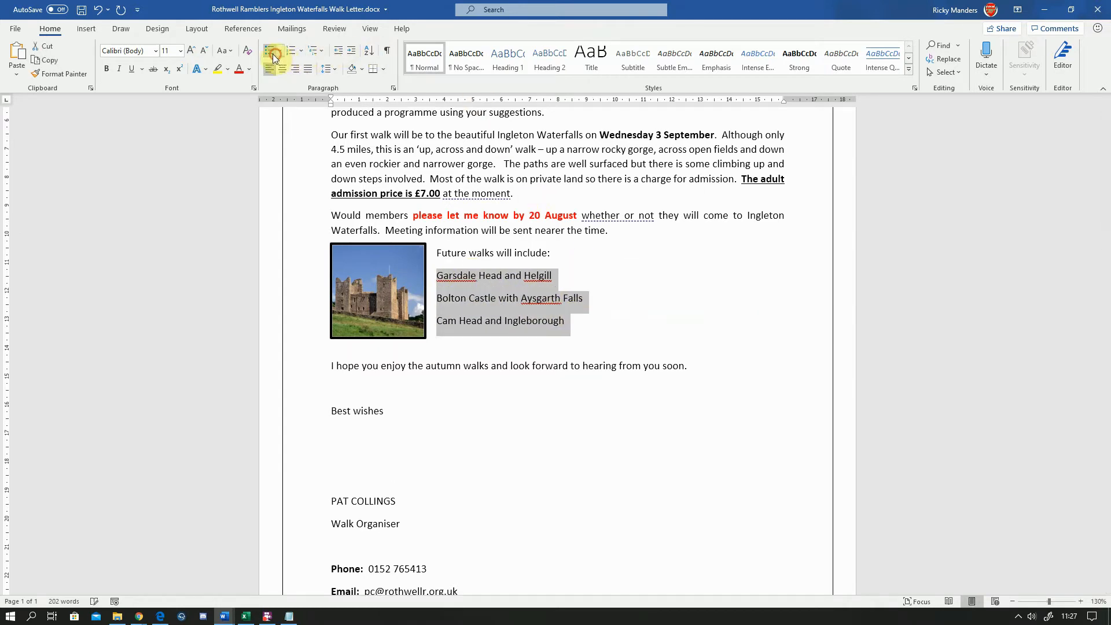
click(596, 272)
Start a new line below the walk list and insert a one-column, three-row table
click(589, 328)
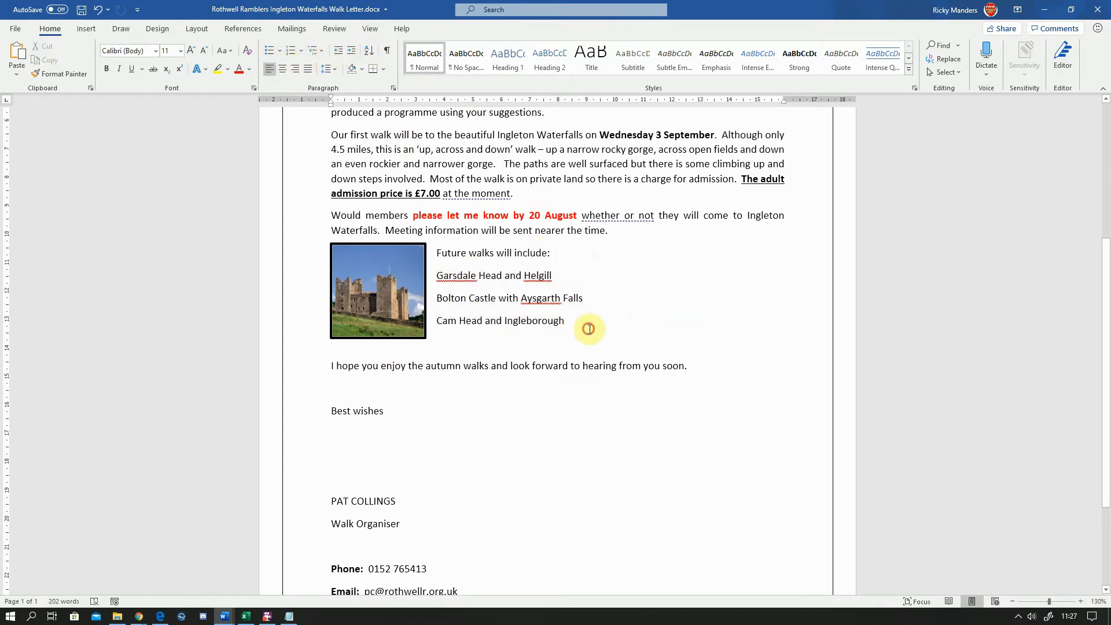
key(Return)
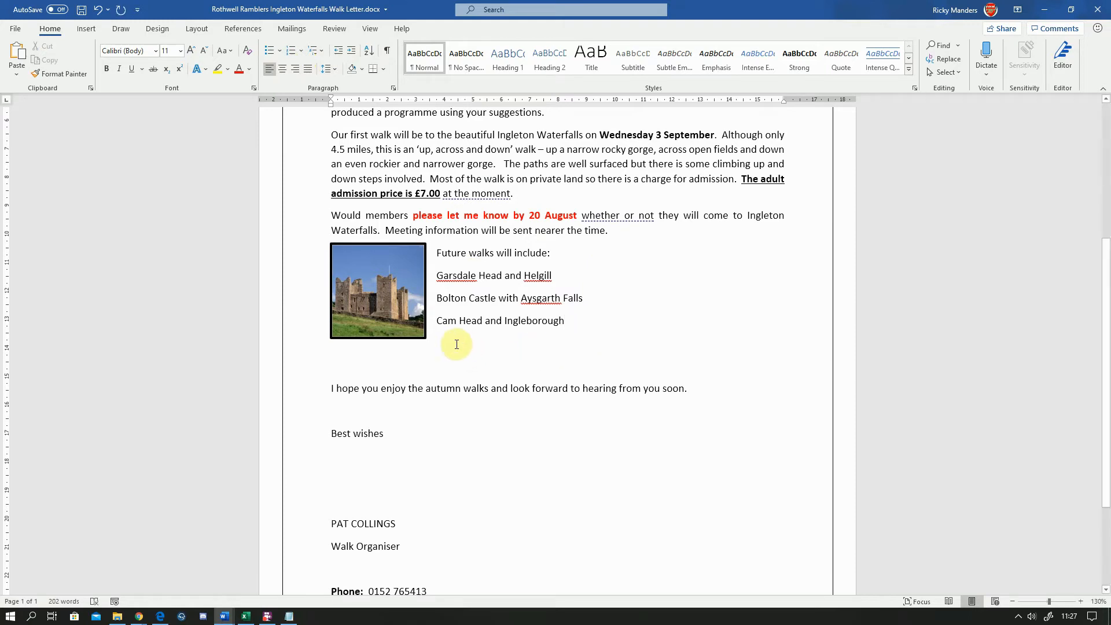
click(85, 30)
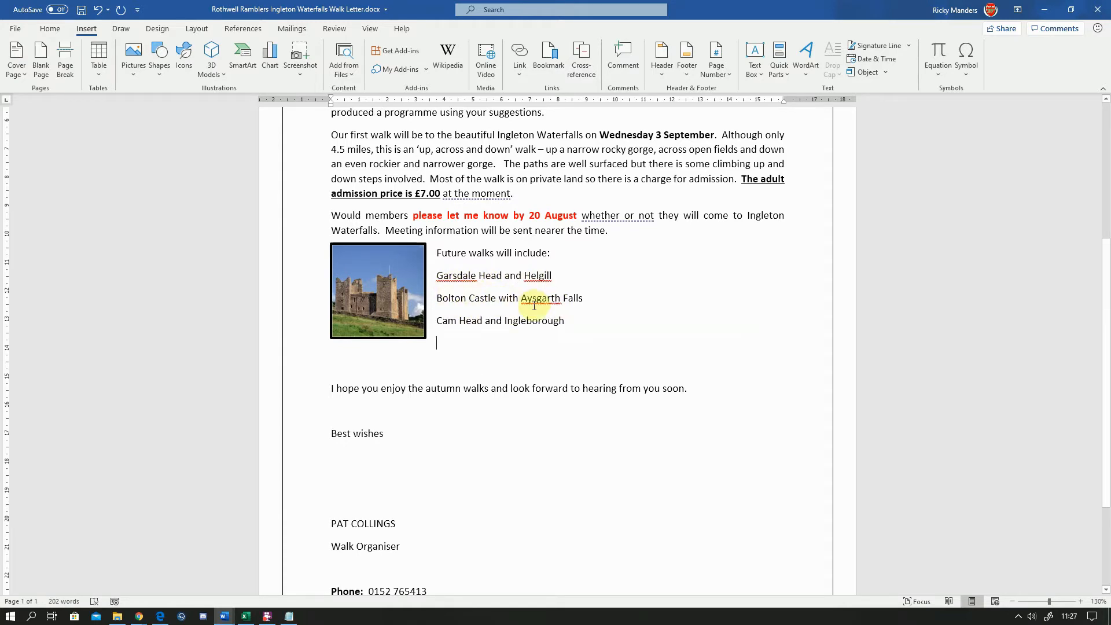
click(102, 73)
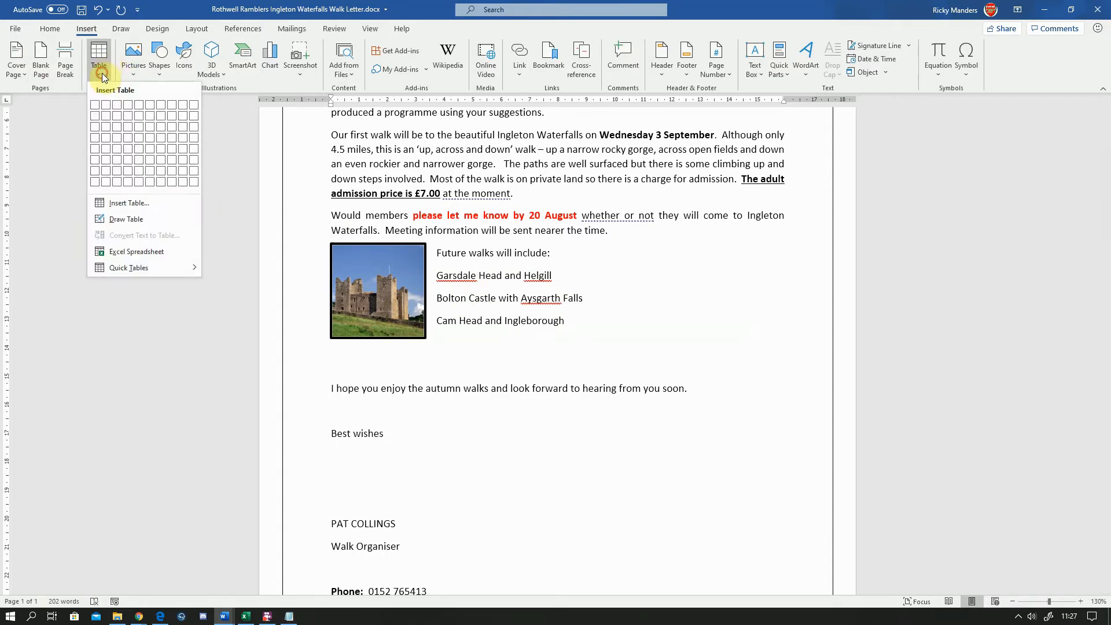
click(95, 128)
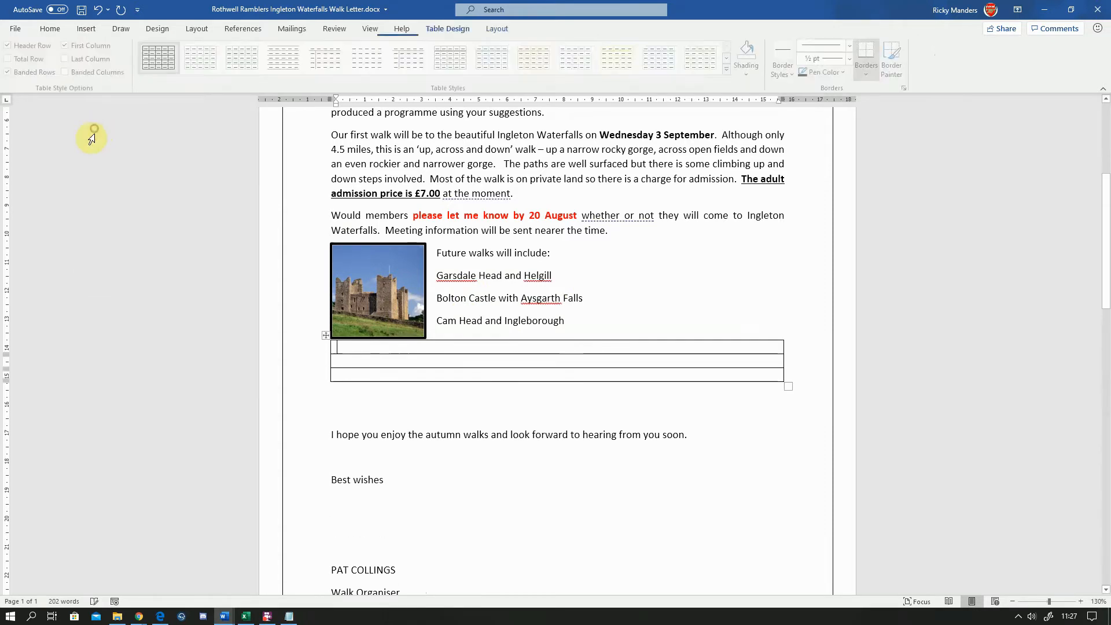
Move the table beside the castle picture and narrow it by its corner handle
click(326, 334)
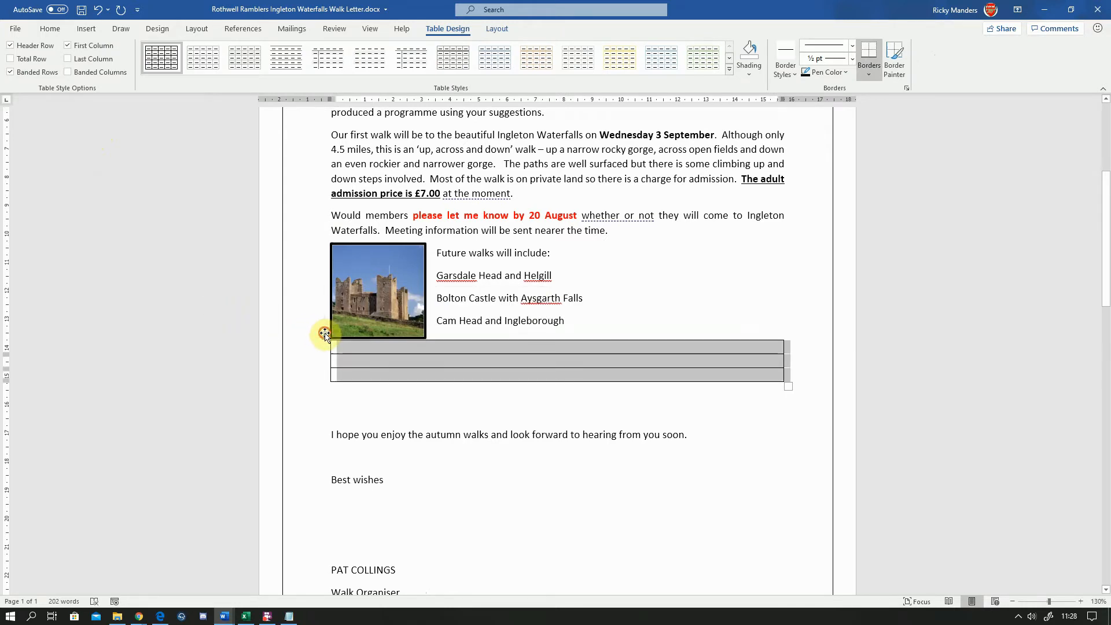
drag(325, 334, 454, 291)
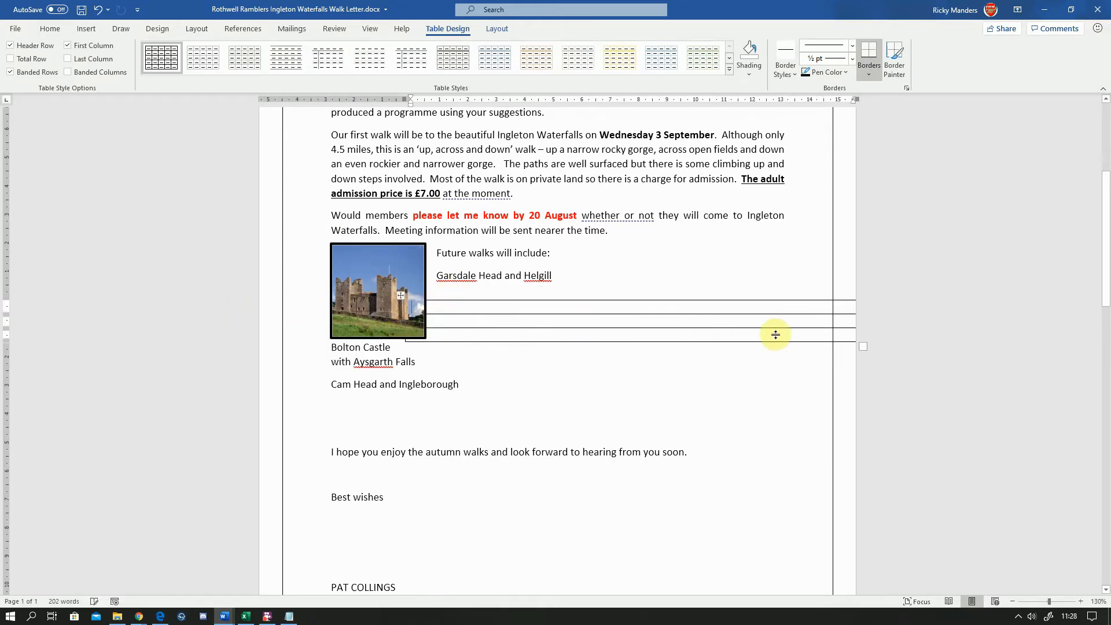
drag(863, 346, 622, 347)
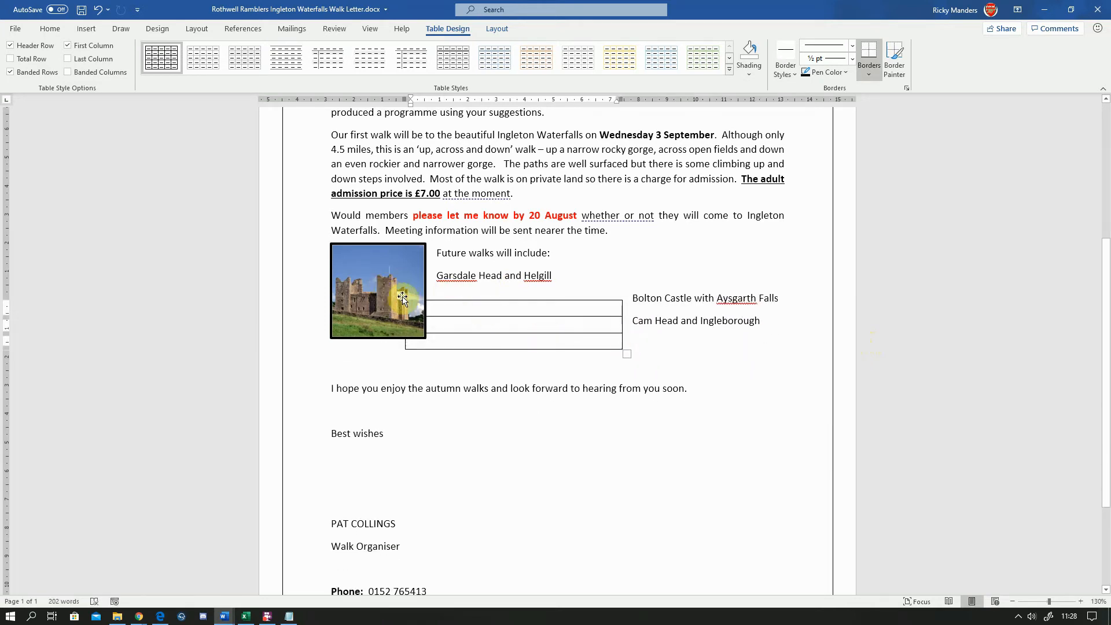
click(434, 293)
mouse_move(434, 292)
mouse_down()
mouse_move(440, 283)
mouse_move(427, 279)
mouse_move(443, 282)
mouse_up()
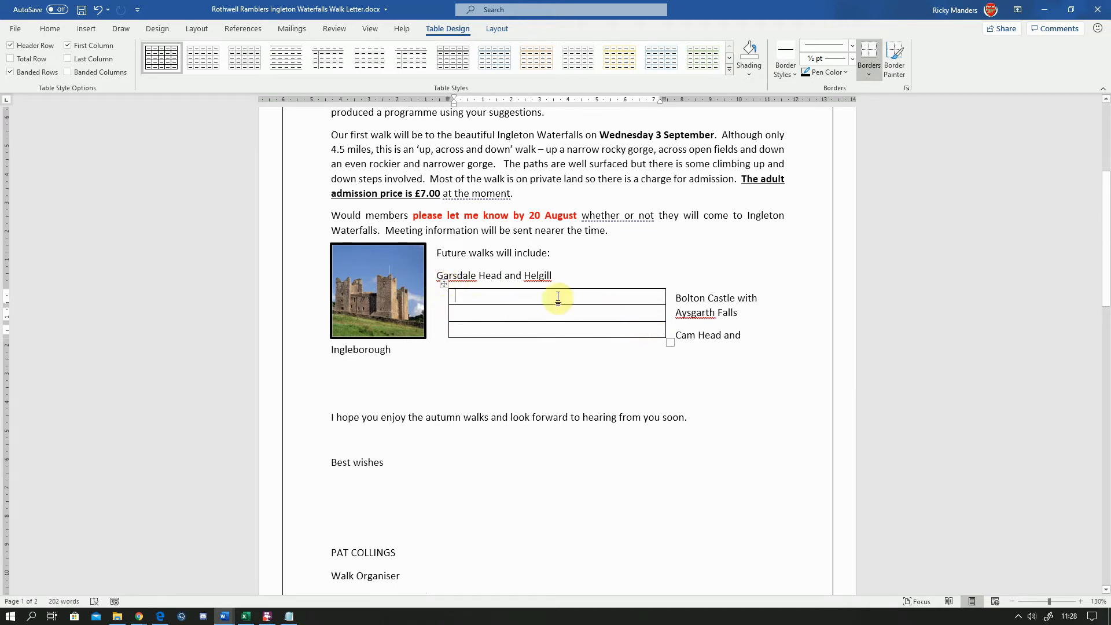
Cut the Garsdale Head and Helgill line and paste it into the table's first row, removing the extra blank line
drag(556, 275, 447, 278)
right_click(477, 284)
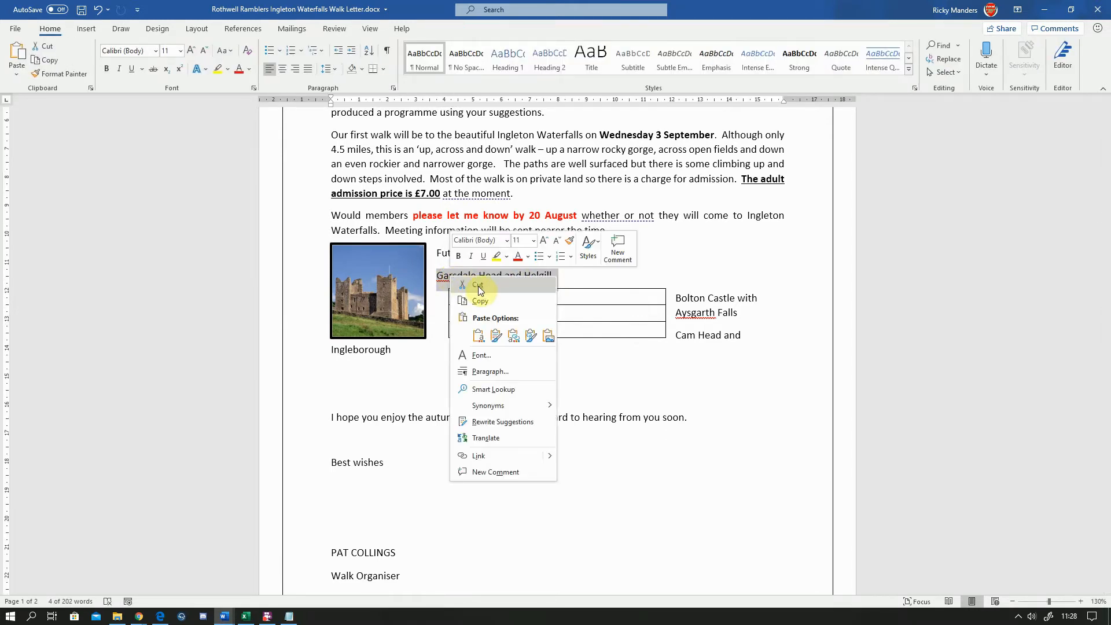
key(Escape)
key(ctrl+x)
click(477, 295)
right_click(475, 294)
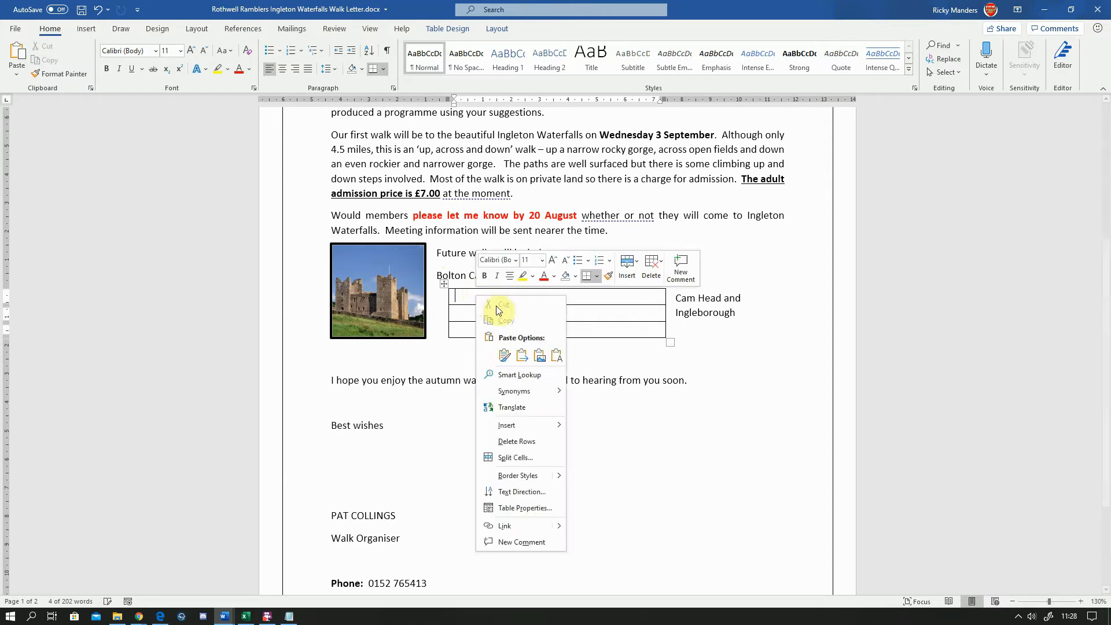
click(505, 355)
click(505, 355)
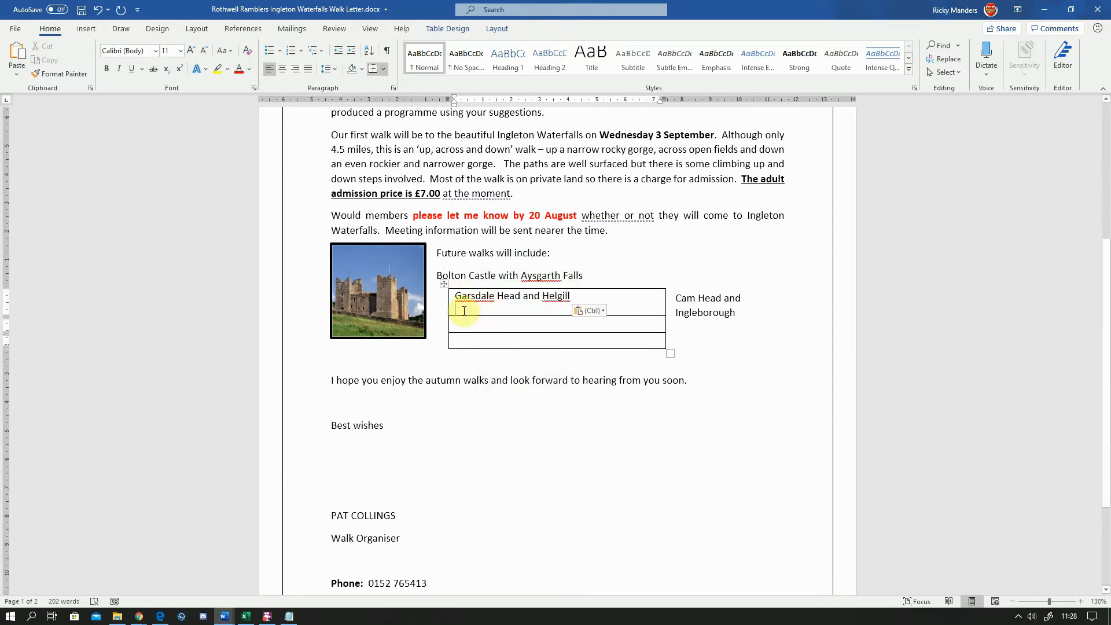
click(466, 310)
key(BackSpace)
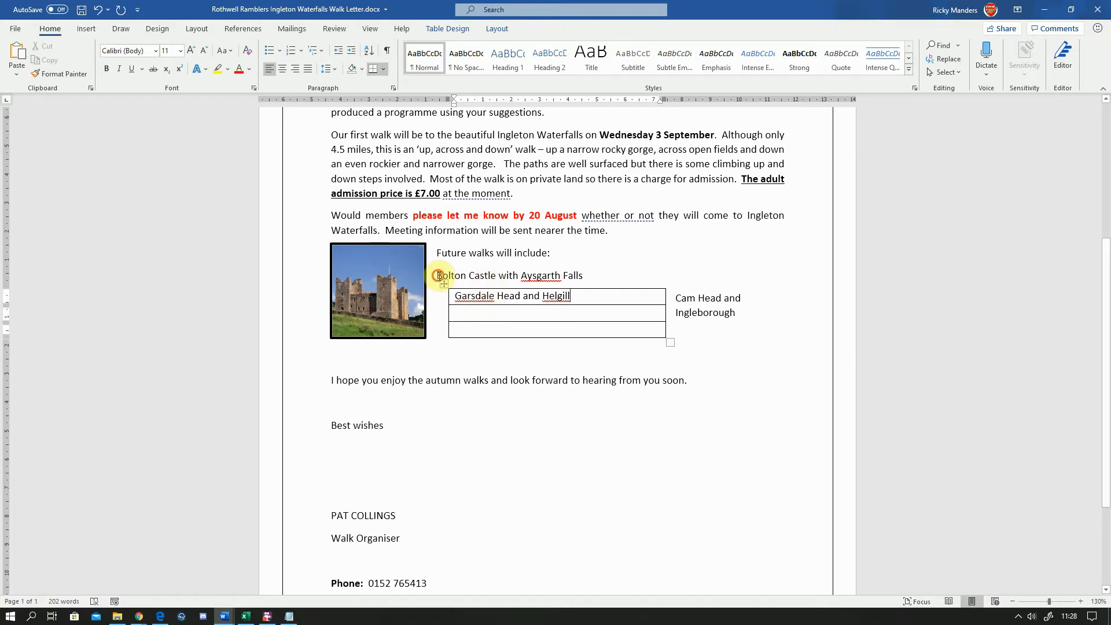
Cut the Bolton Castle with Aysgarth Falls line and paste it into the table's second row, removing the extra blank line
drag(438, 275, 588, 275)
right_click(571, 275)
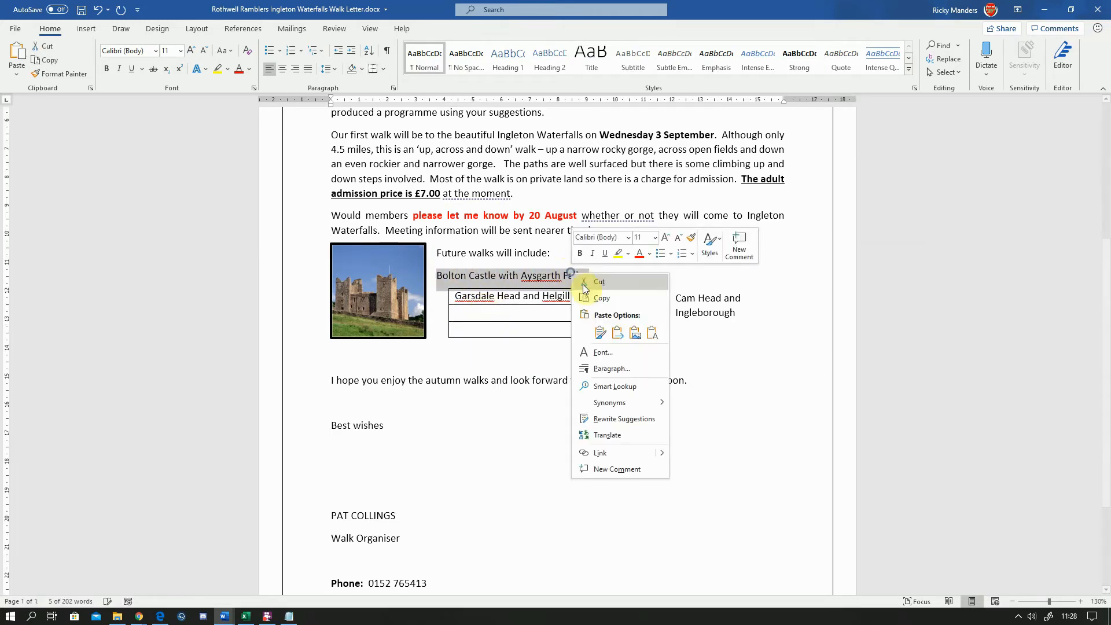
click(592, 283)
click(503, 314)
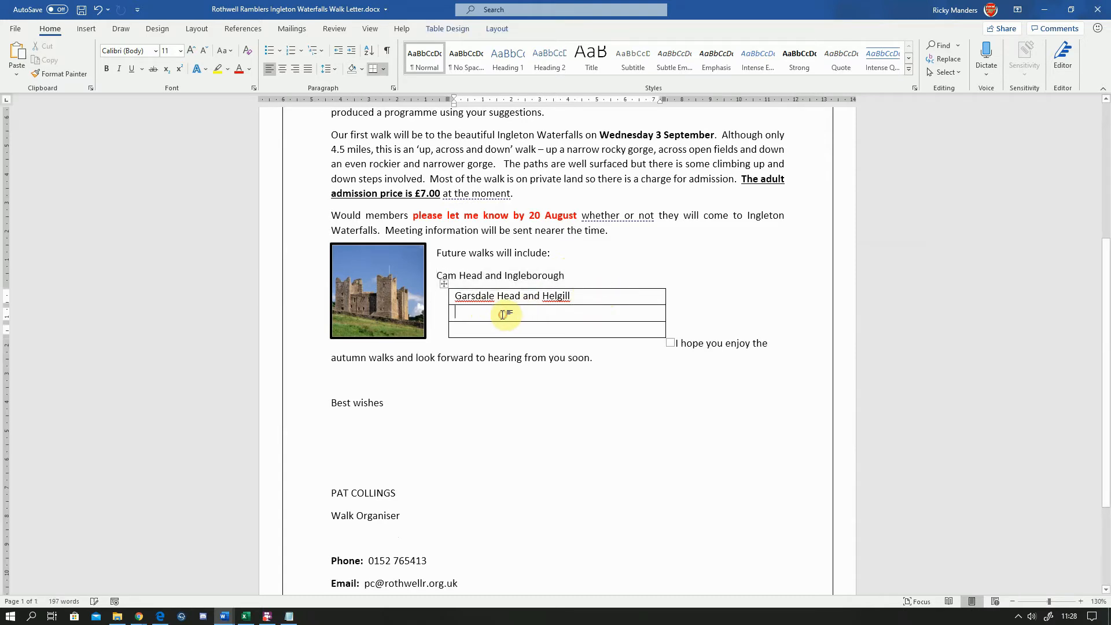
right_click(502, 314)
click(524, 373)
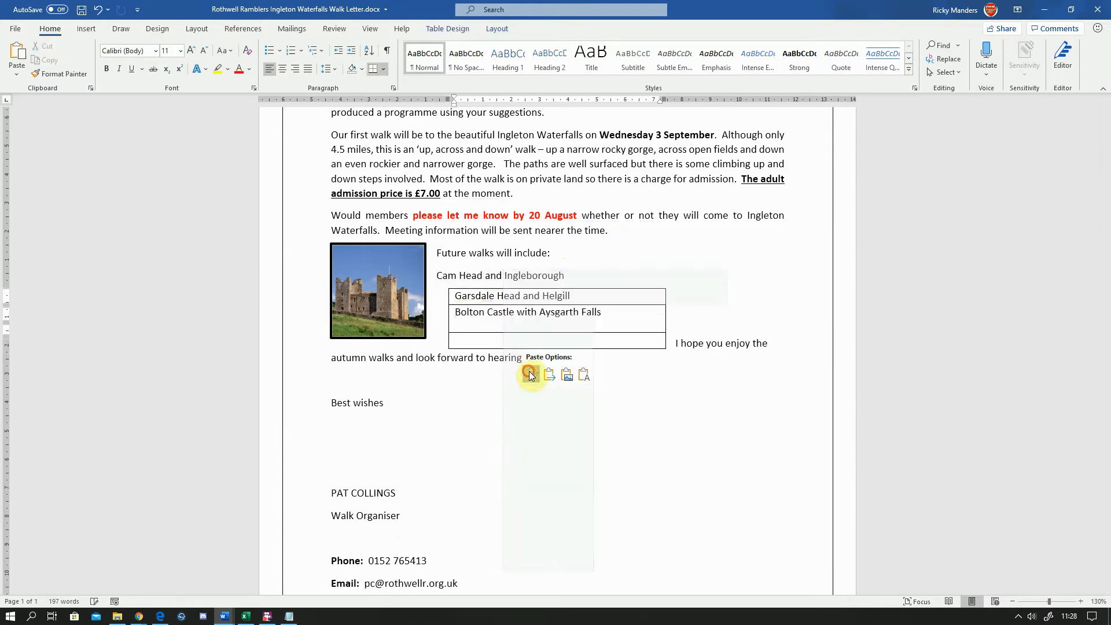
key(BackSpace)
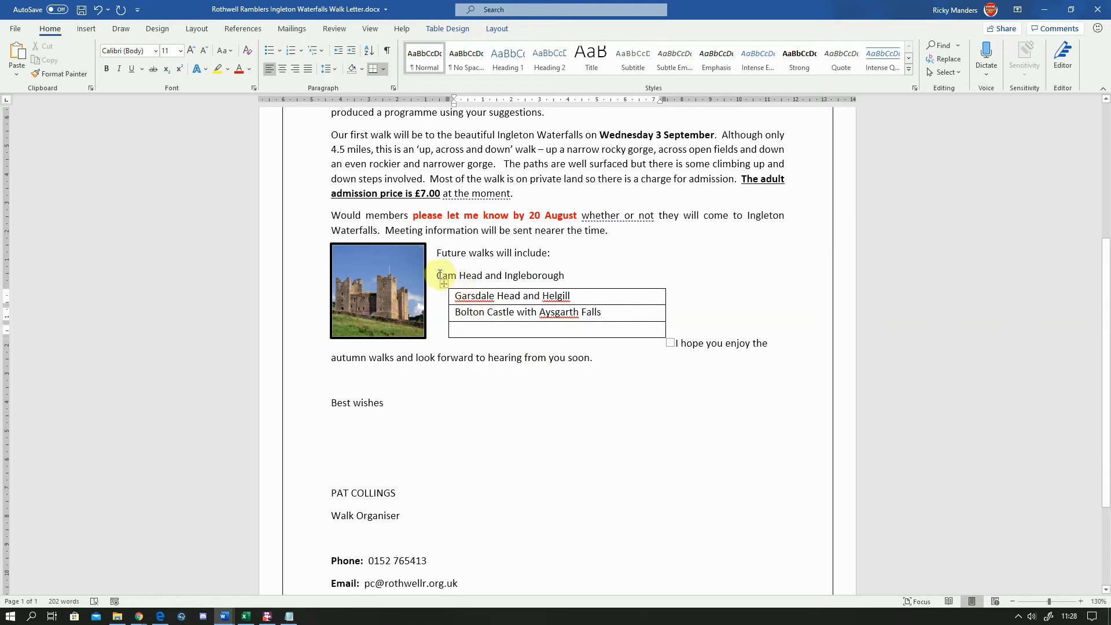
Cut the Cam Head and Ingleborough line and paste it into the table's third row
drag(438, 274, 564, 276)
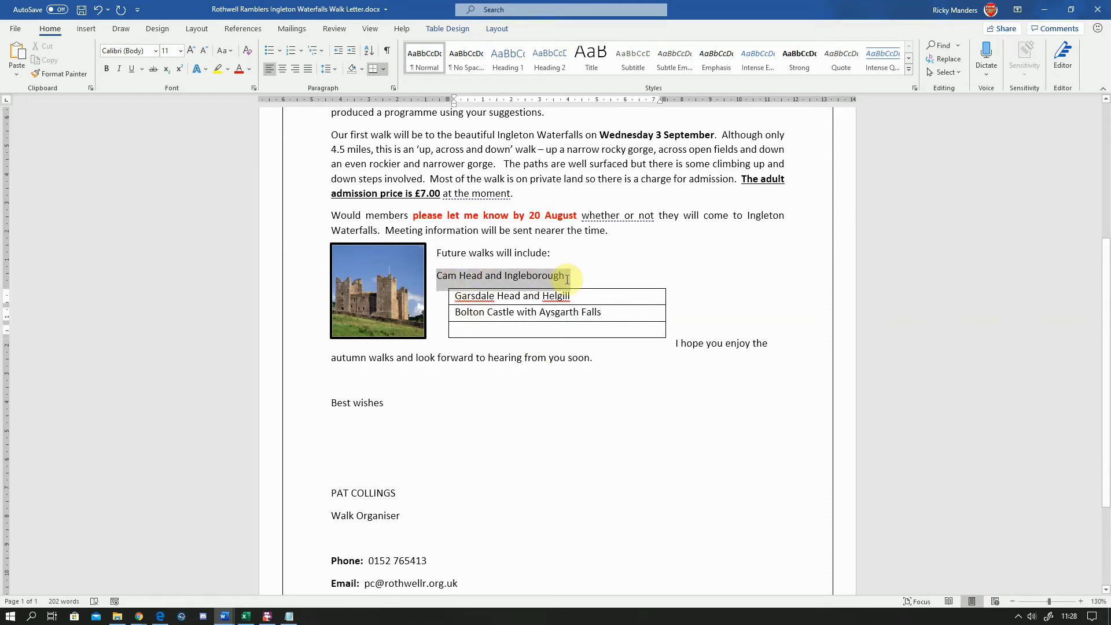
right_click(535, 277)
click(550, 289)
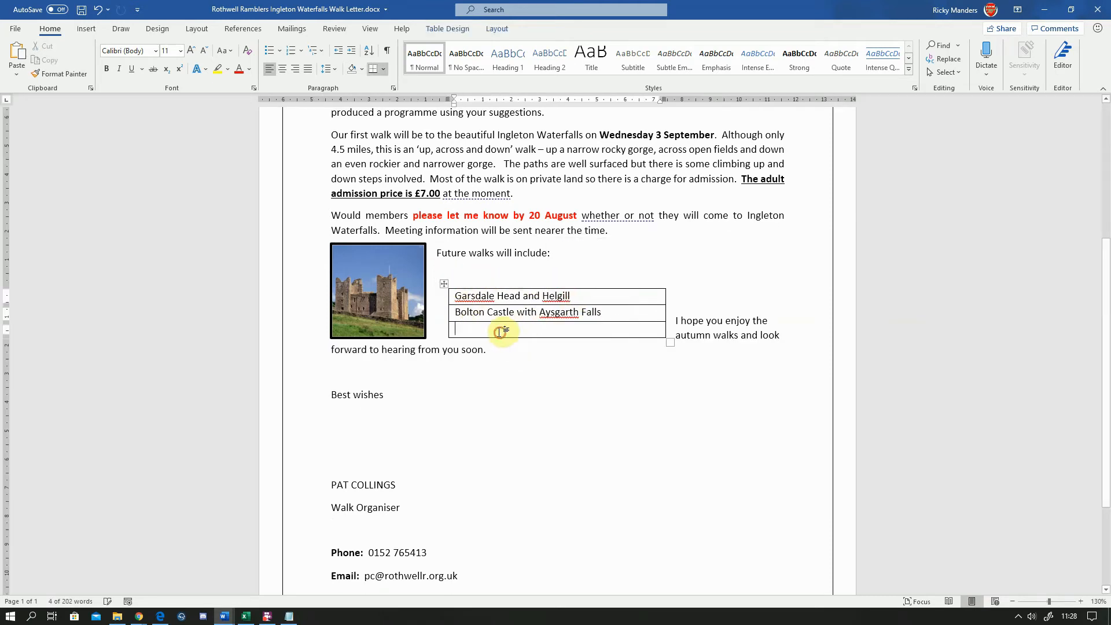
right_click(499, 331)
click(528, 392)
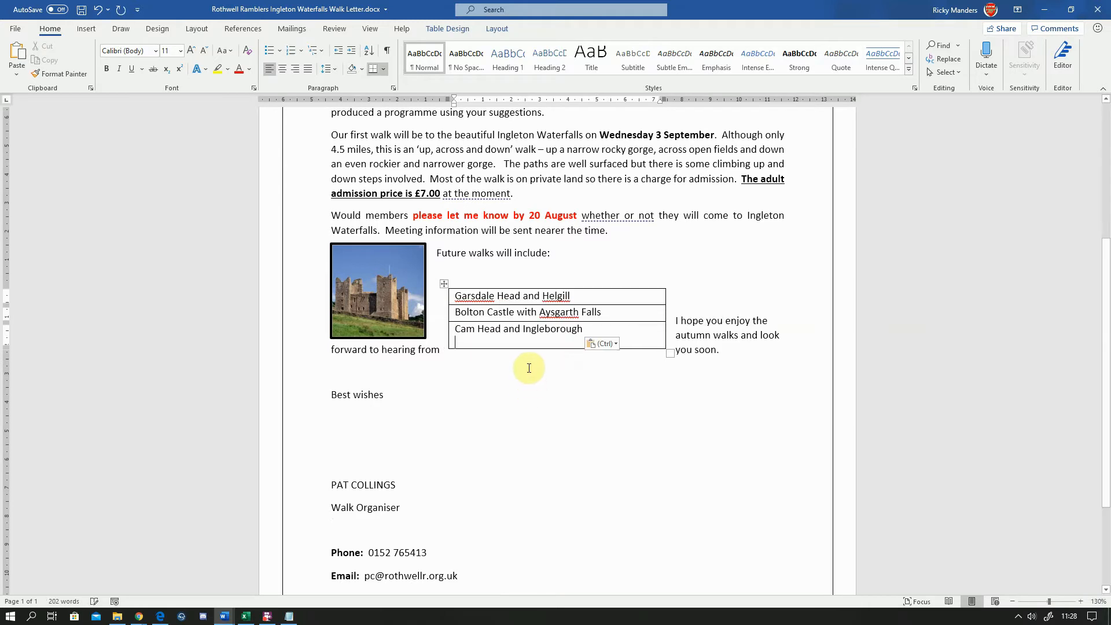
click(672, 321)
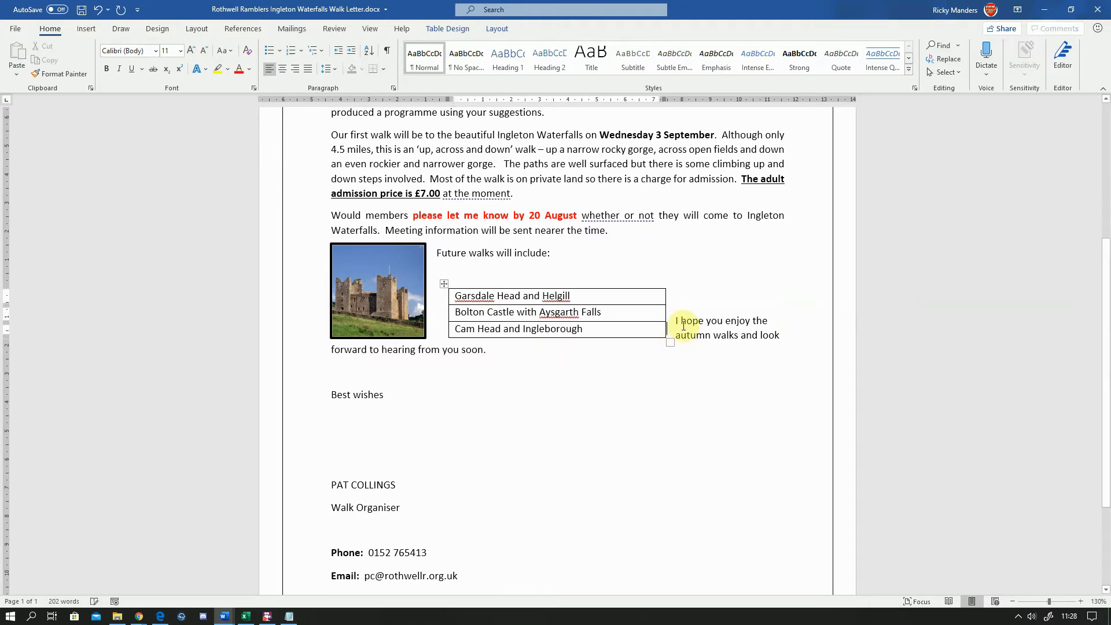
key(Return)
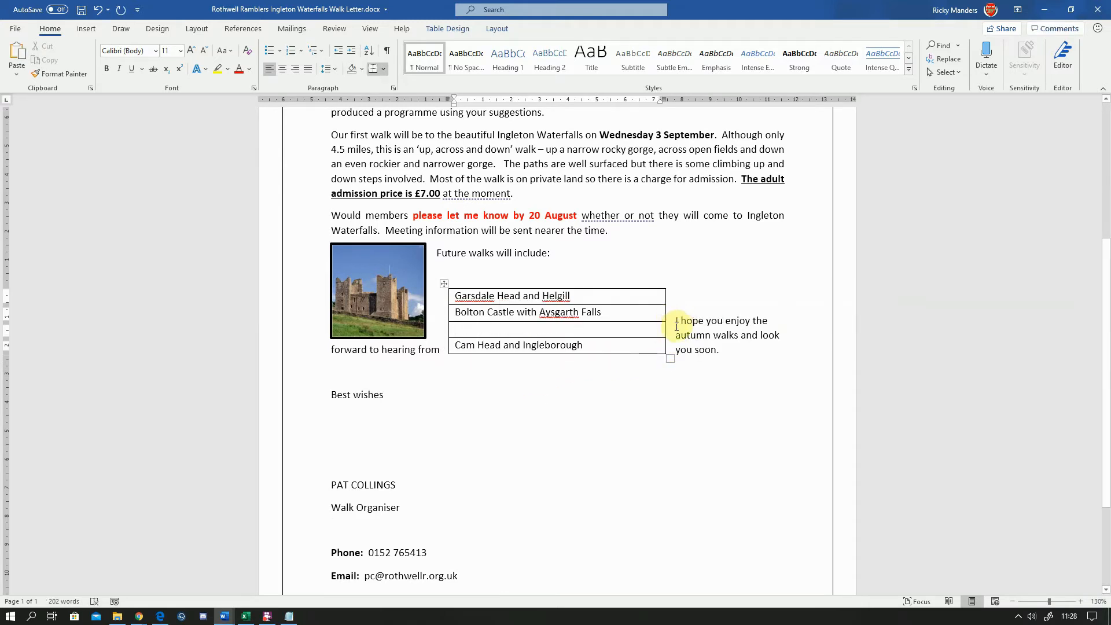
key(ctrl+z)
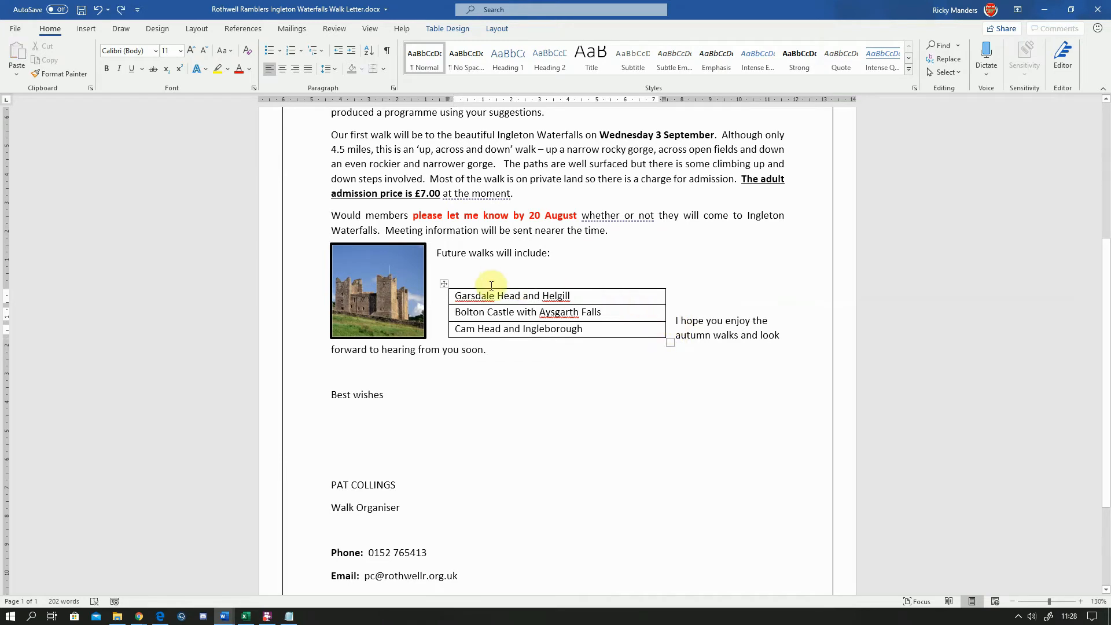
Move the closing 'I hope you enjoy the autumn walks' sentence onto its own line below the table
click(444, 285)
right_click(443, 285)
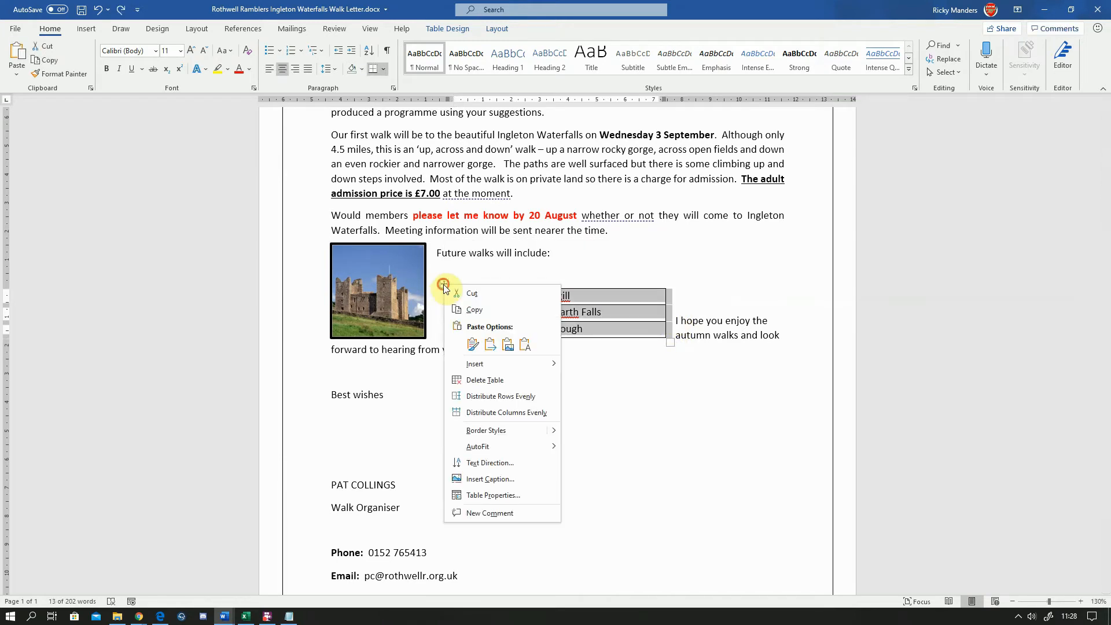
key(Escape)
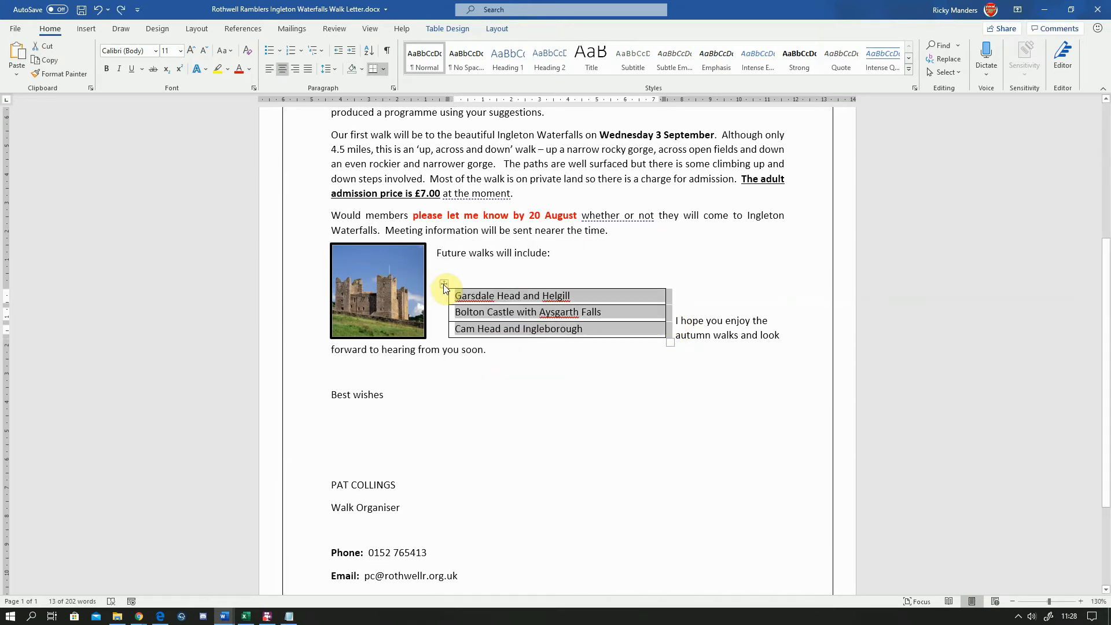
click(686, 319)
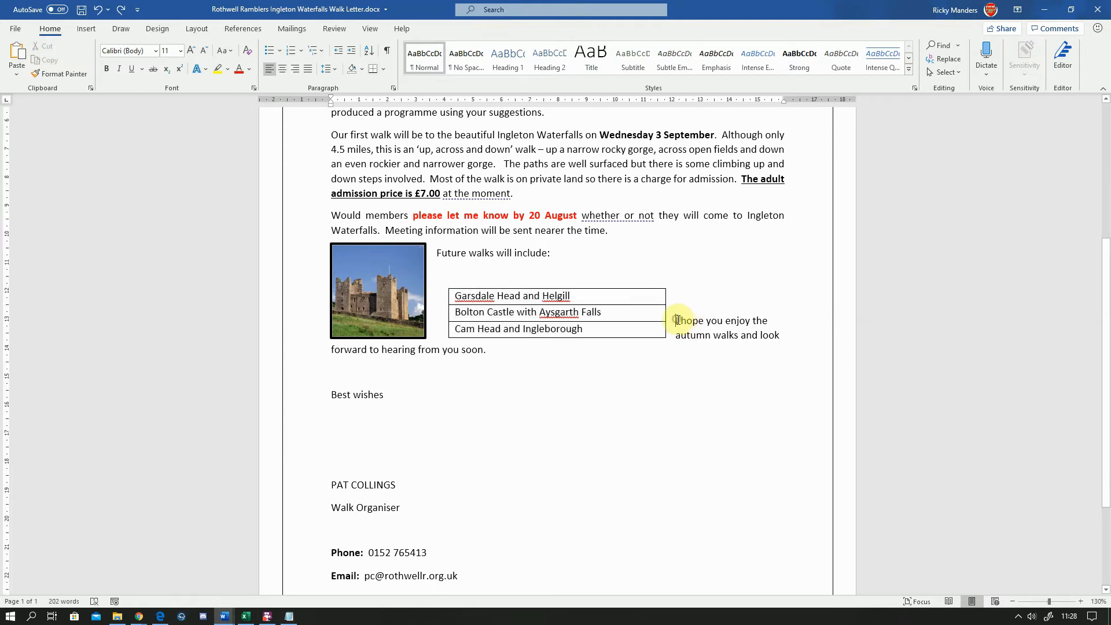
key(Return)
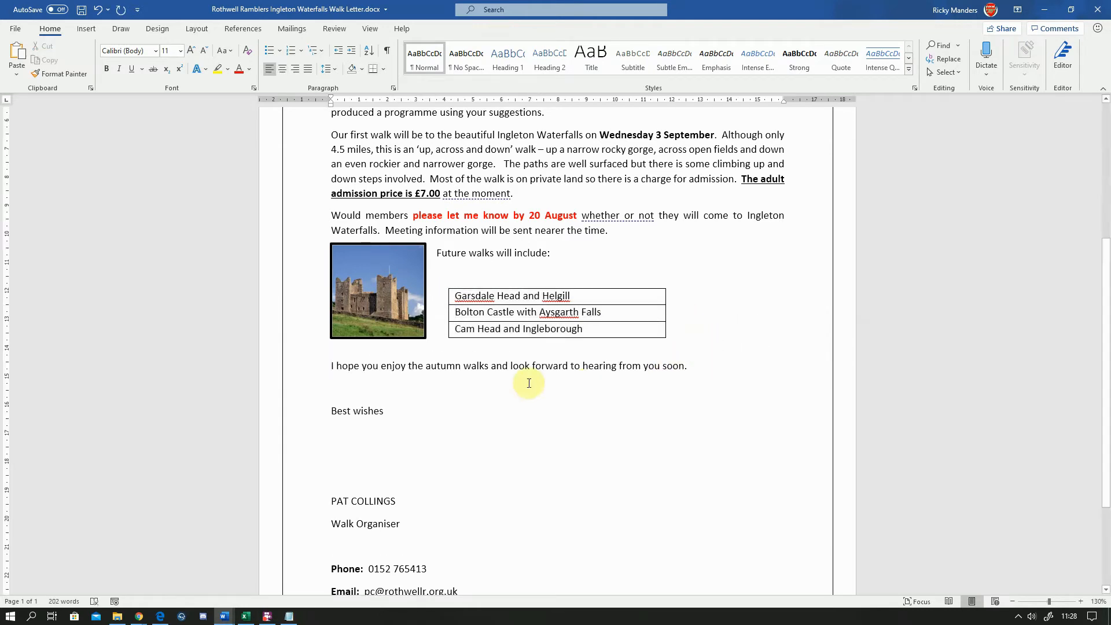
Move the table up directly under the 'Future walks will include:' line beside the castle picture
click(444, 272)
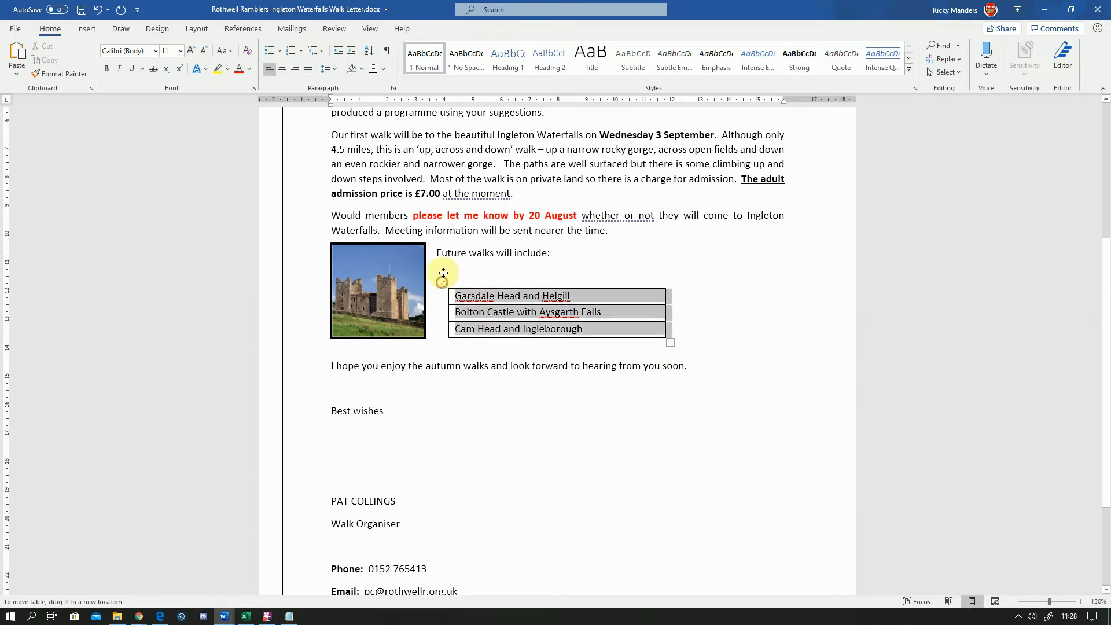
mouse_move(443, 273)
mouse_down()
mouse_move(437, 235)
mouse_move(444, 282)
mouse_up()
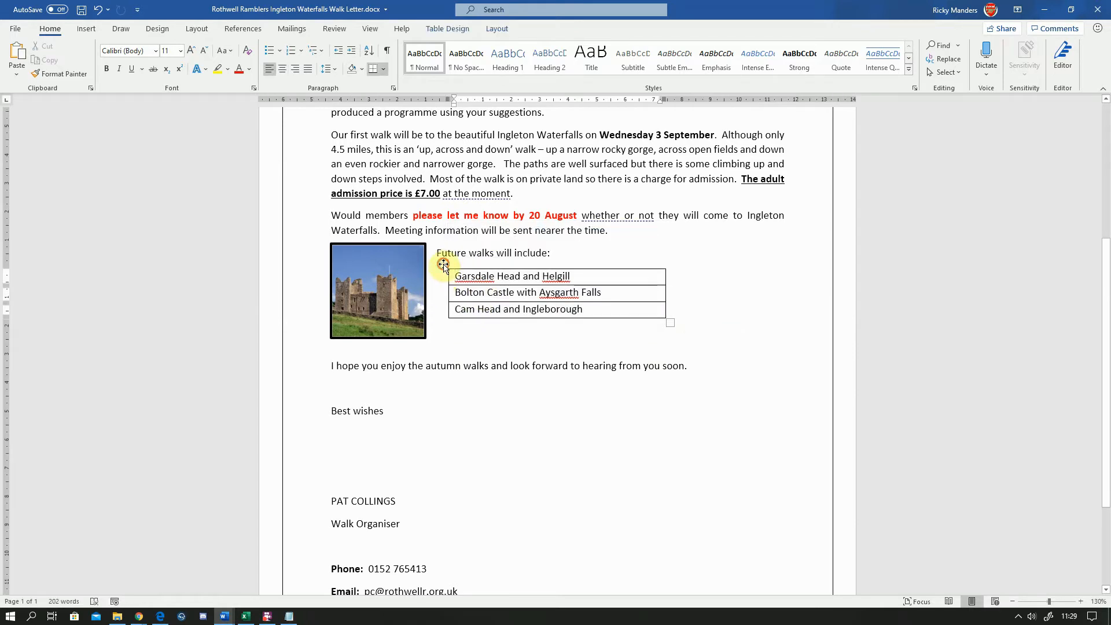
click(443, 265)
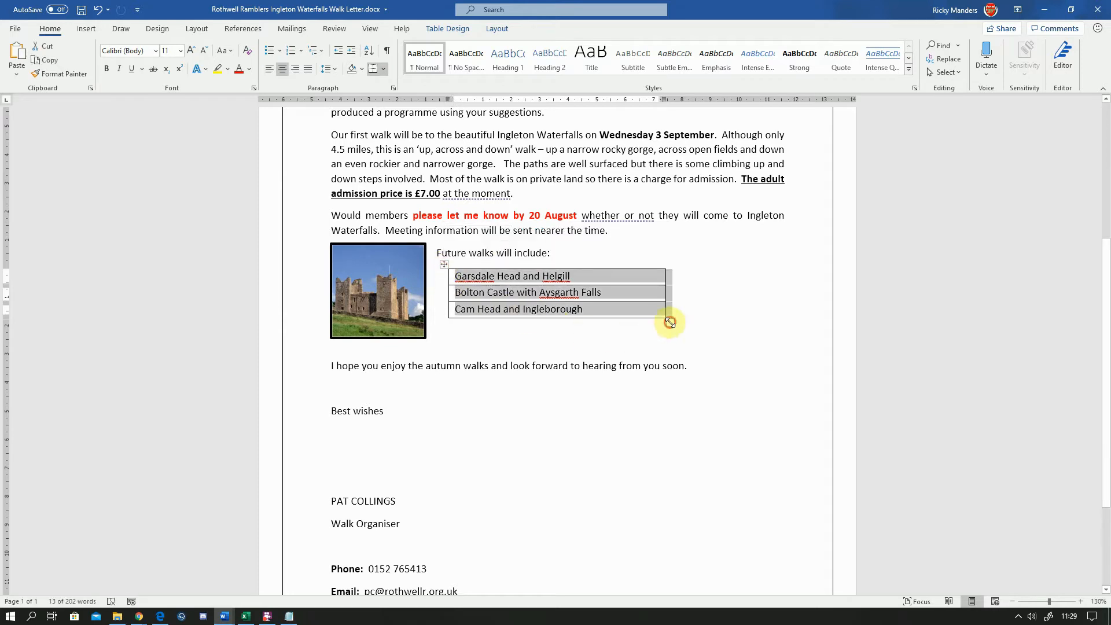
Widen the table by its corner handle and shift it clear of the castle picture
drag(669, 321, 708, 337)
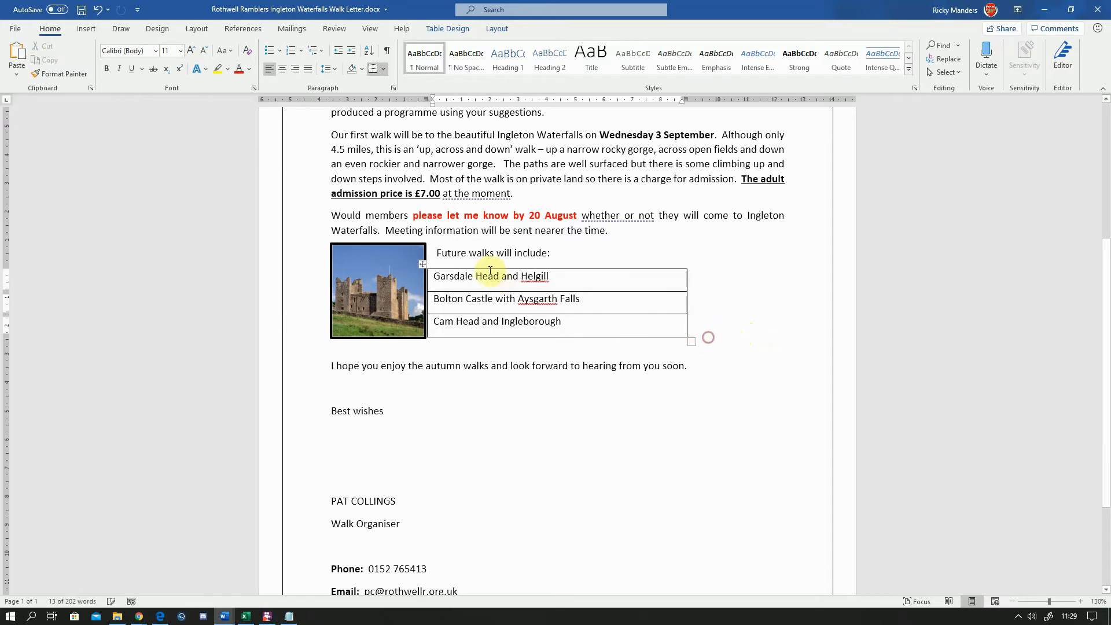
drag(422, 265, 453, 266)
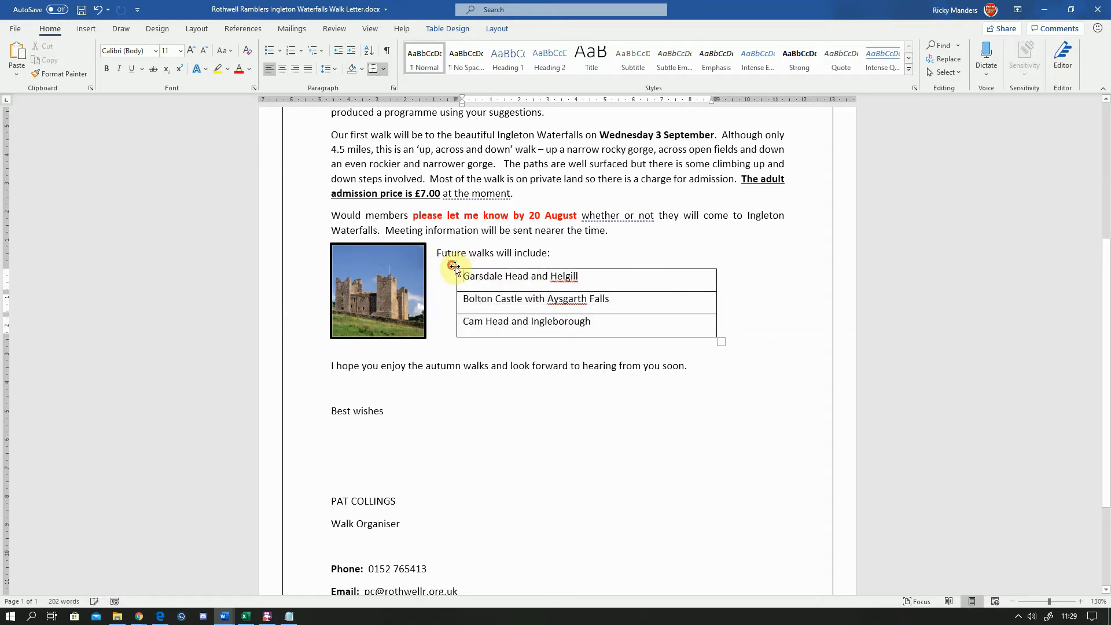
drag(719, 340, 761, 333)
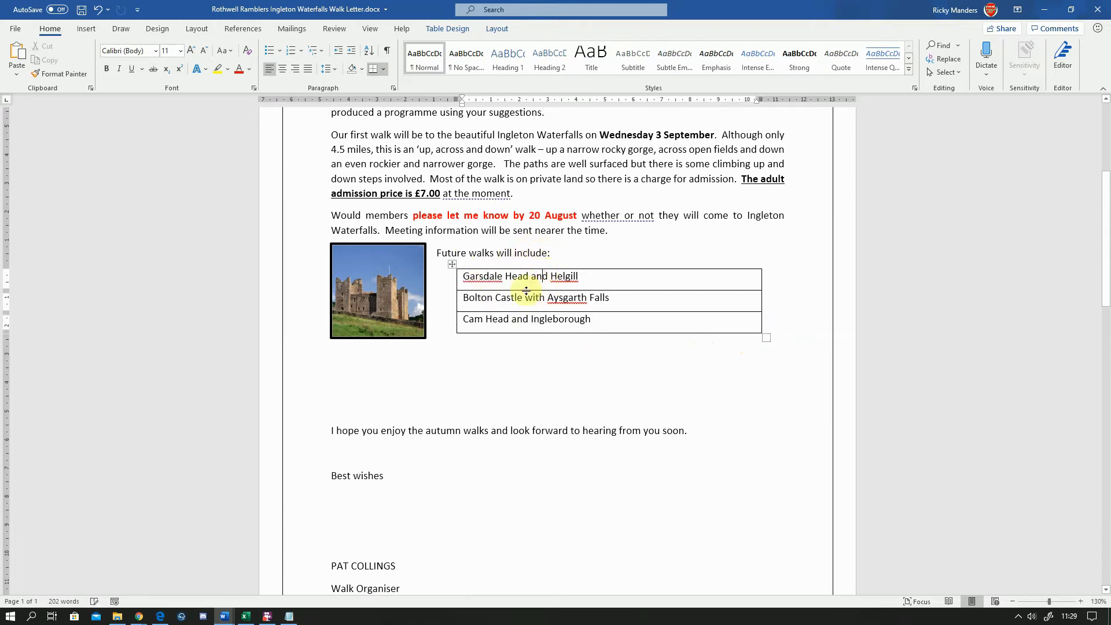
Apply a green List Table 1 Light table style to the future-walks table
click(452, 264)
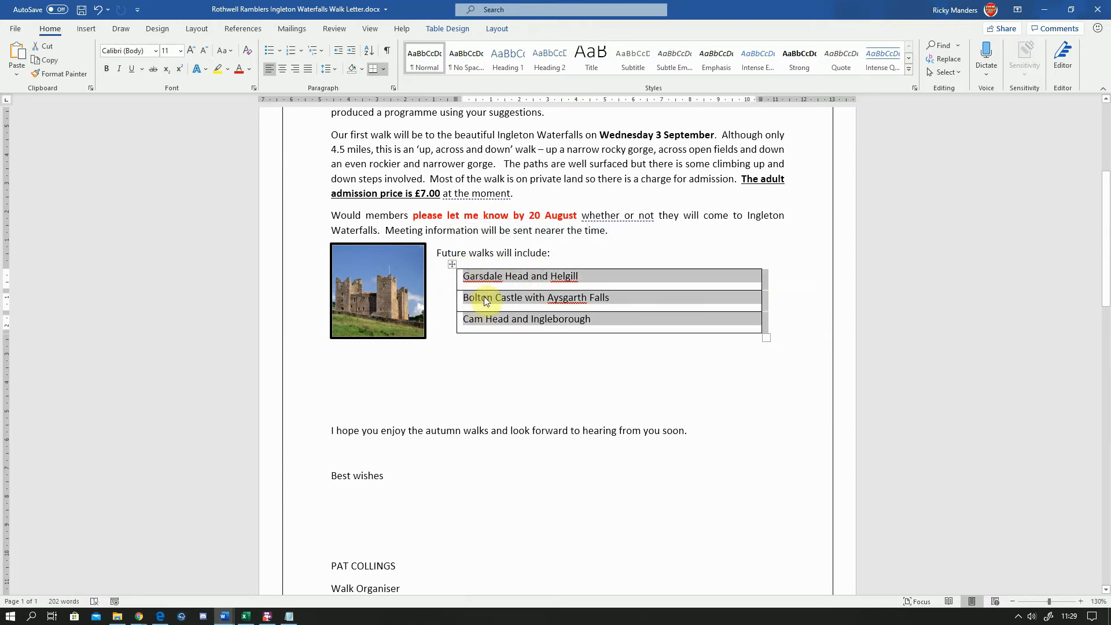
click(446, 29)
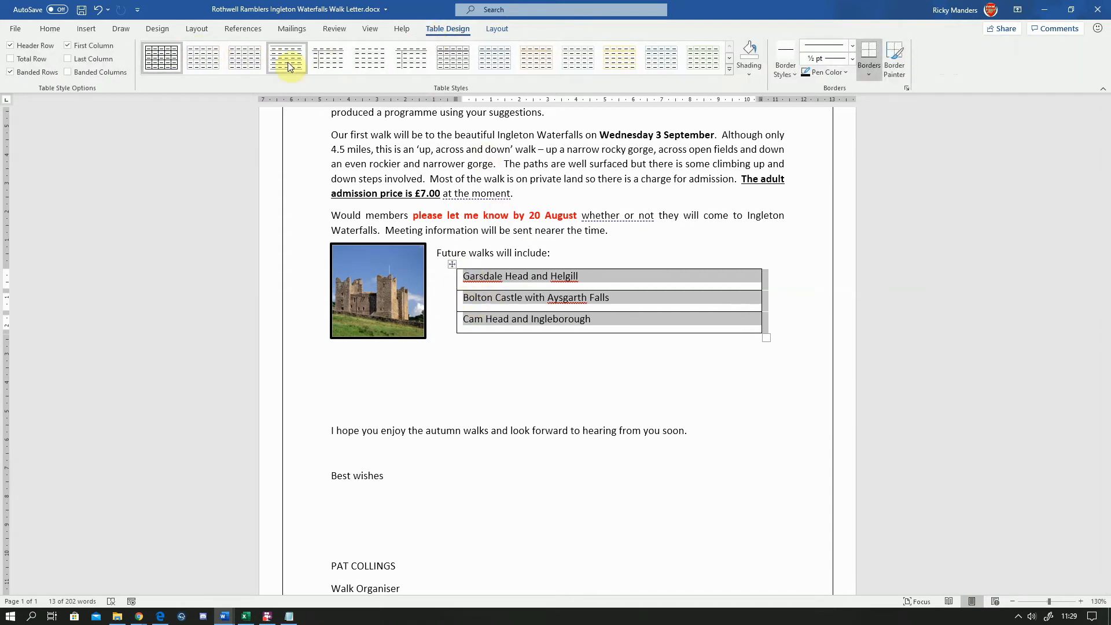
click(728, 70)
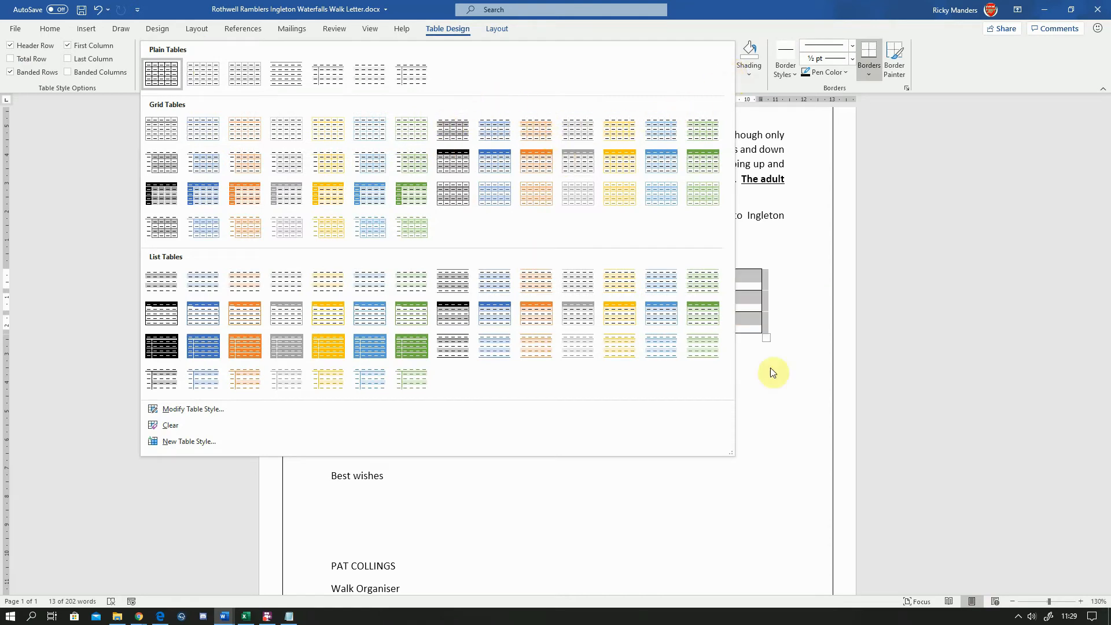
click(917, 237)
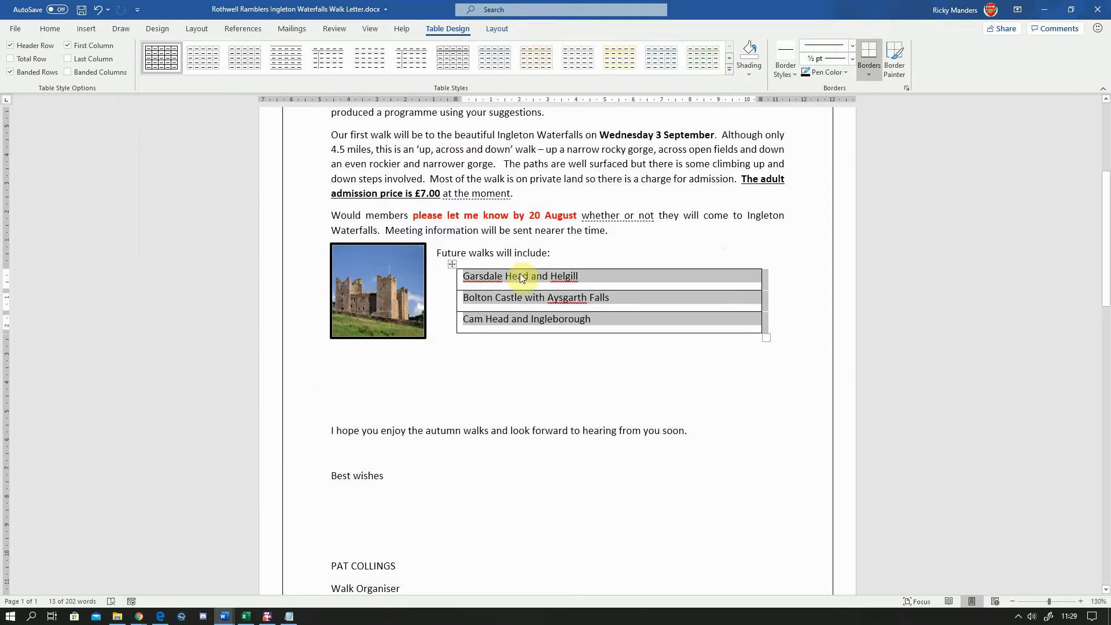
click(728, 70)
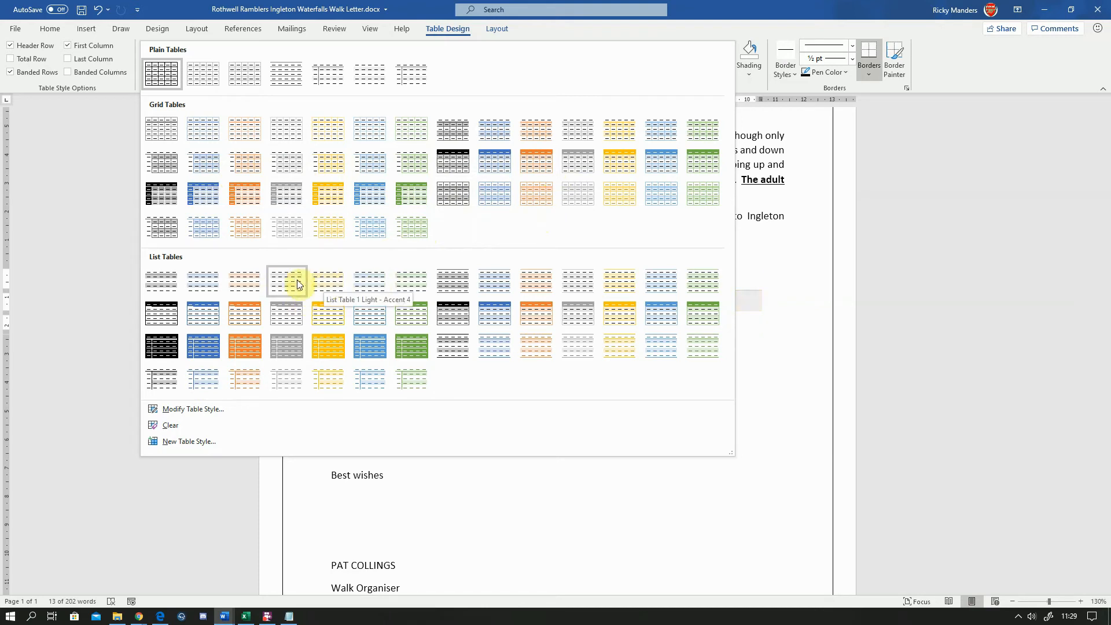
click(407, 283)
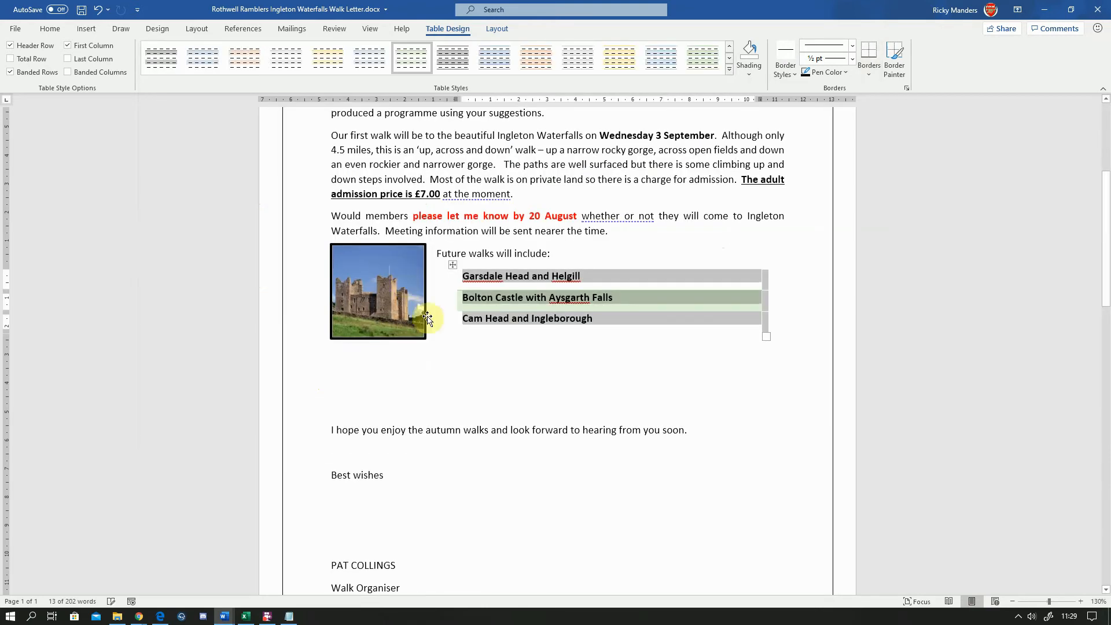
click(546, 347)
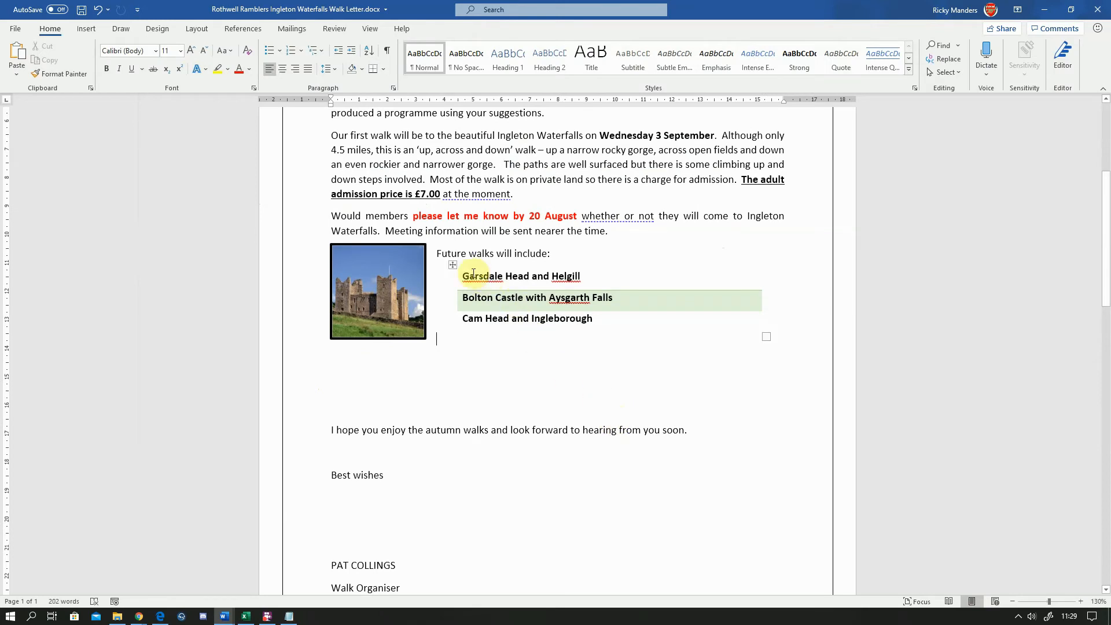
Apply all borders to the table using the single black theme border style
click(453, 265)
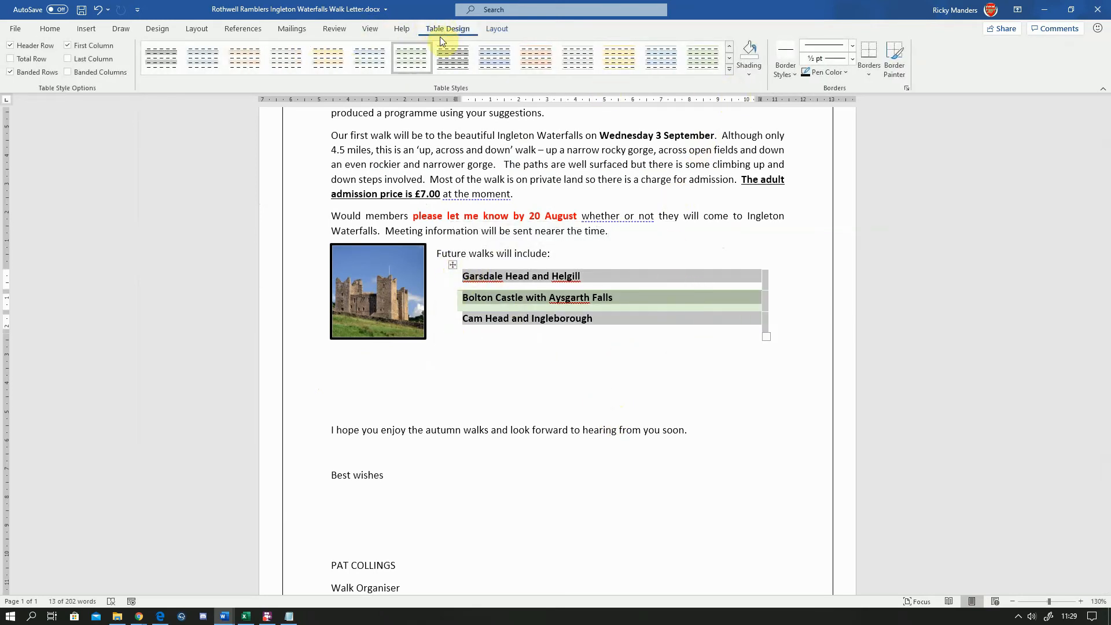
click(794, 78)
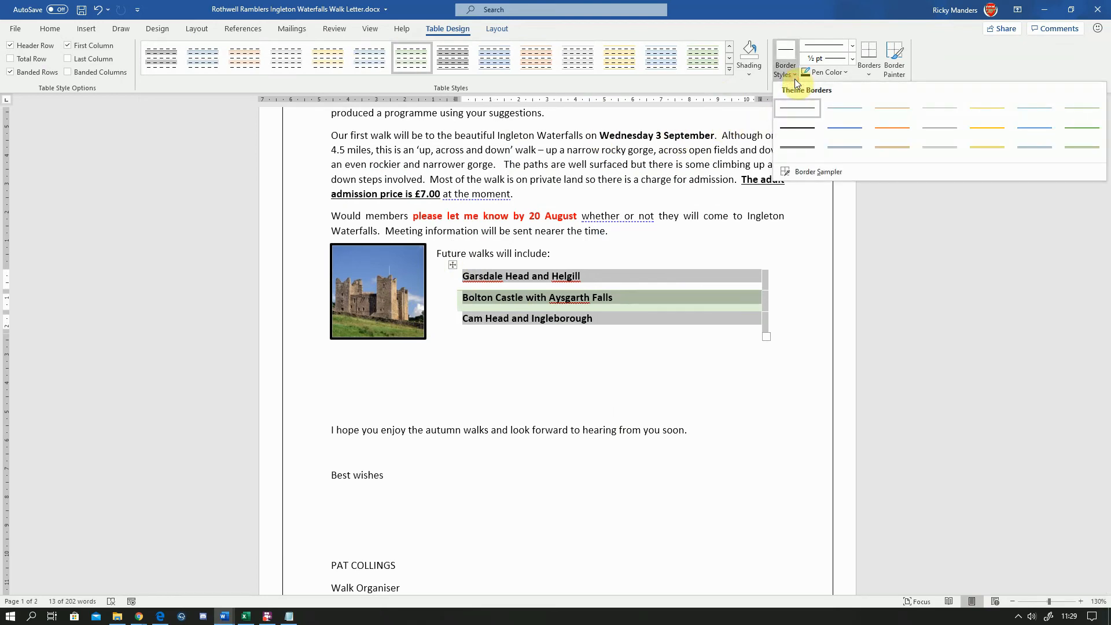
click(795, 109)
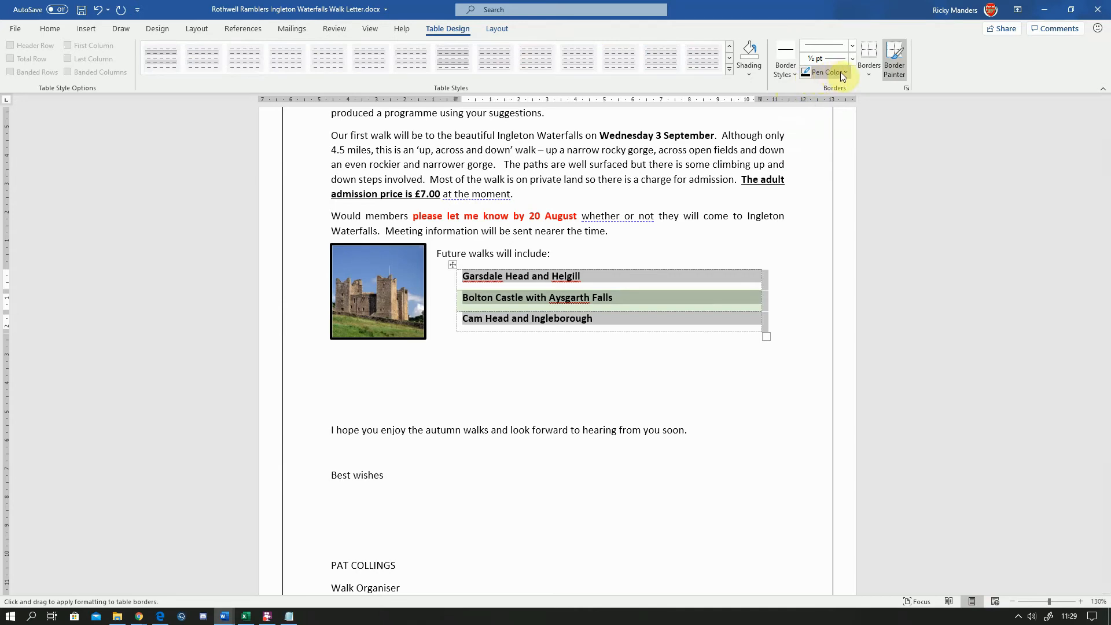
click(854, 48)
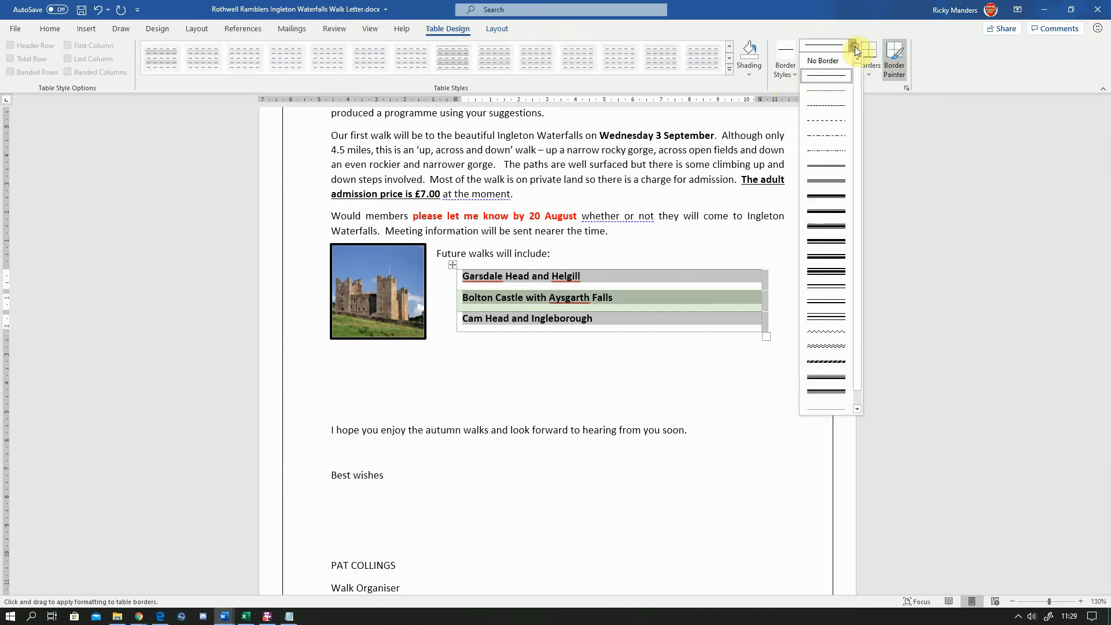
click(869, 71)
click(869, 71)
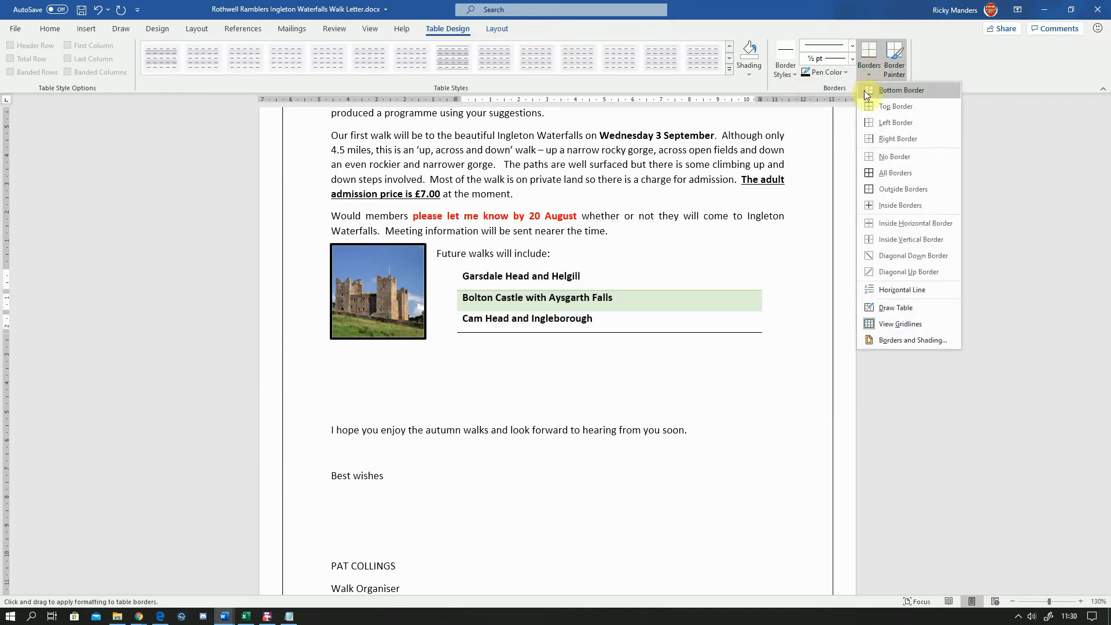
click(869, 176)
click(610, 322)
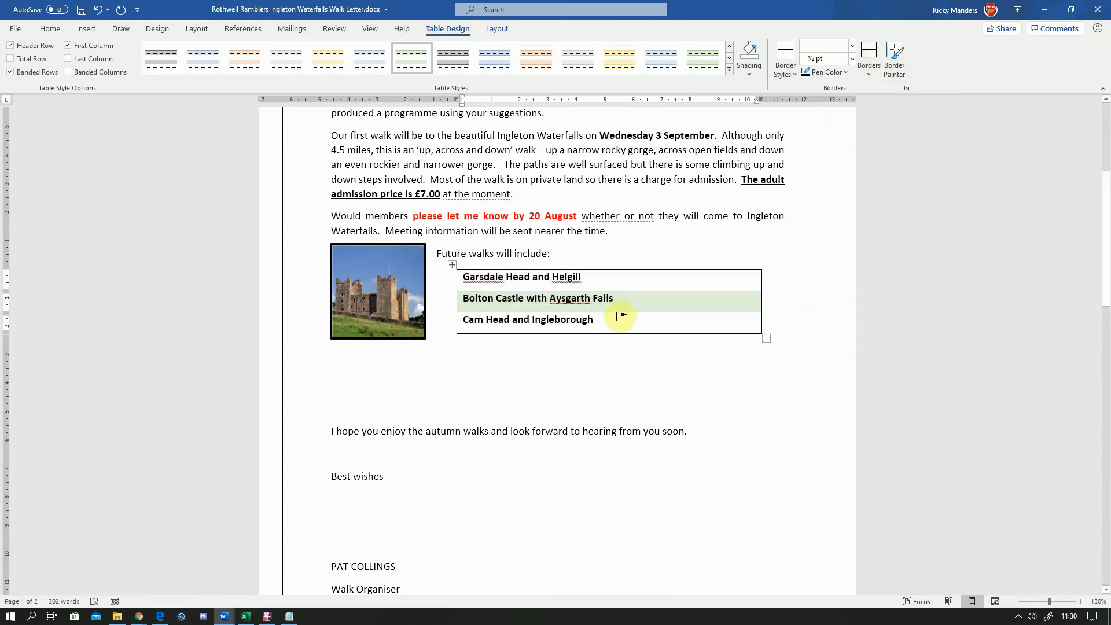
drag(619, 322, 493, 276)
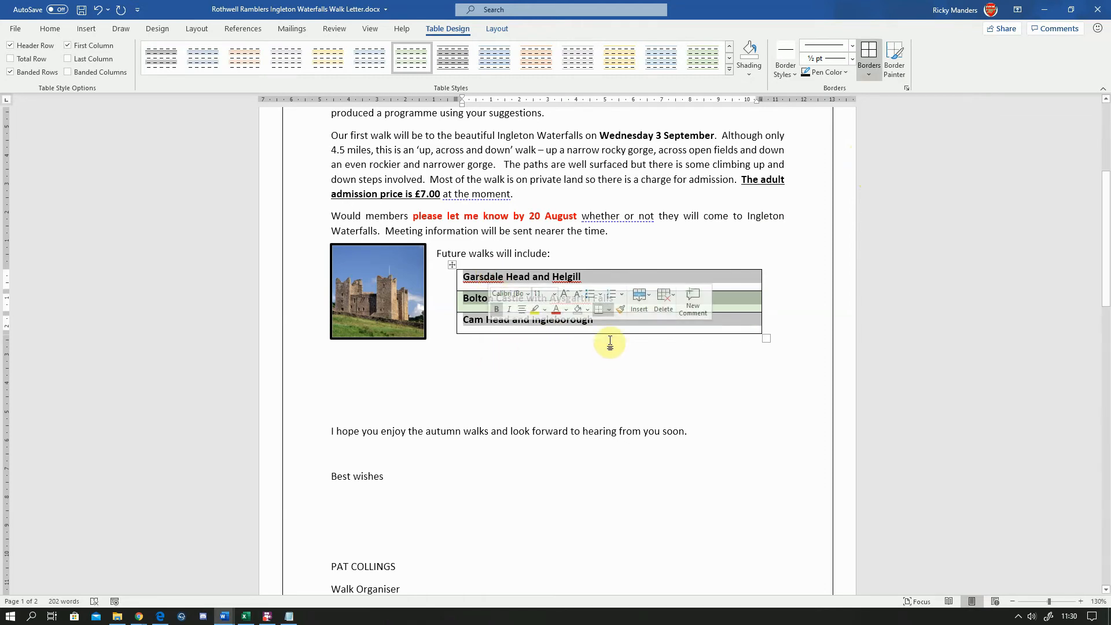
click(639, 324)
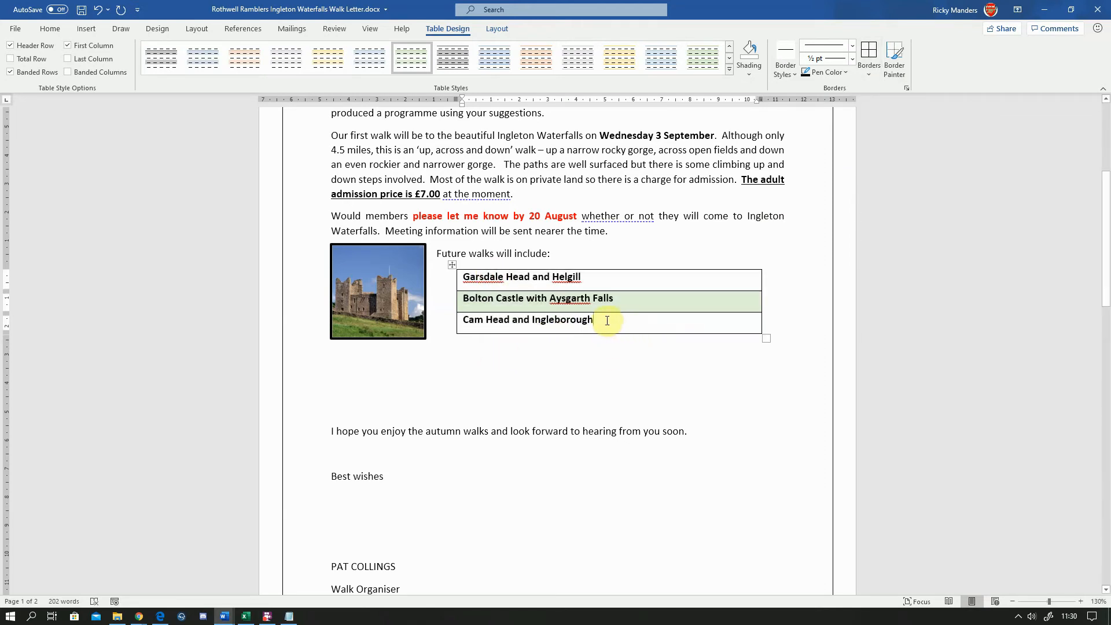
drag(607, 320, 469, 281)
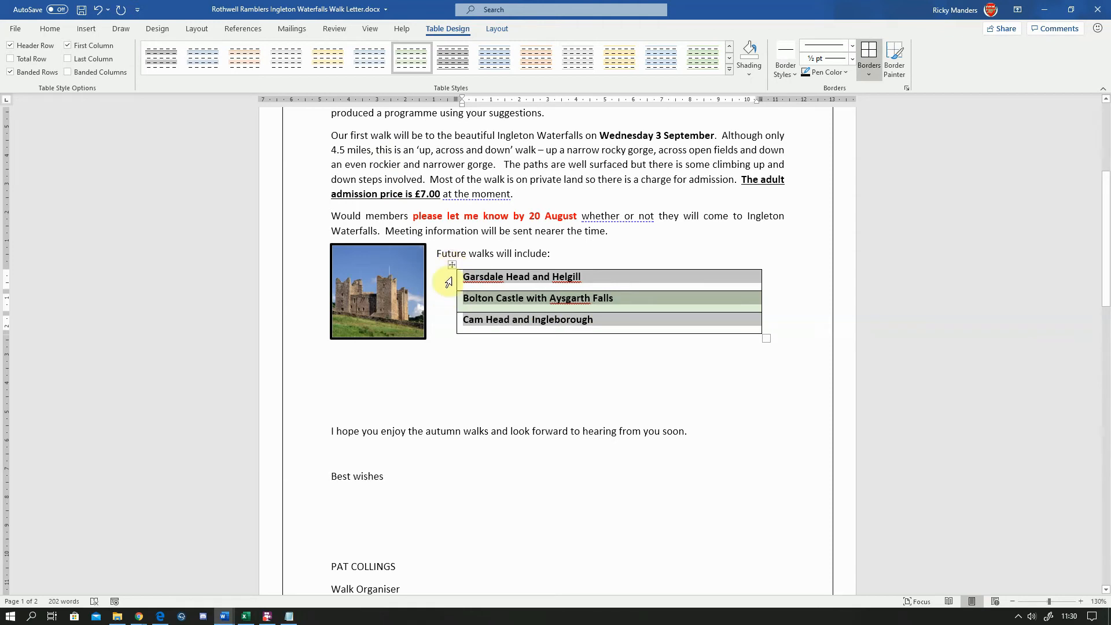
click(455, 362)
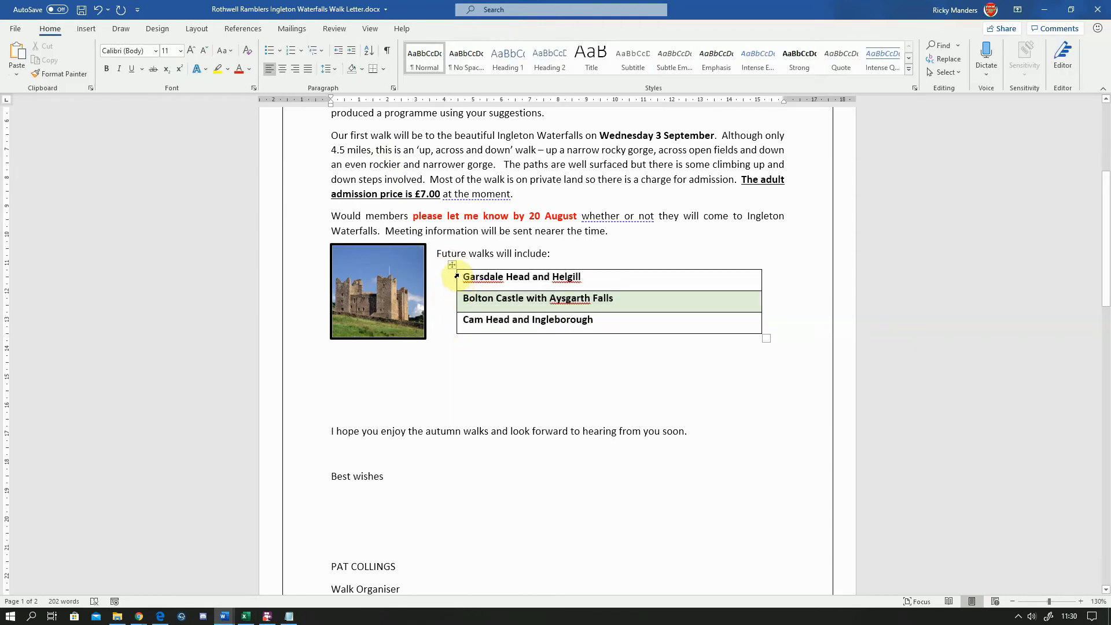
mouse_move(457, 275)
mouse_down()
mouse_move(455, 300)
mouse_move(496, 319)
mouse_move(455, 269)
mouse_up()
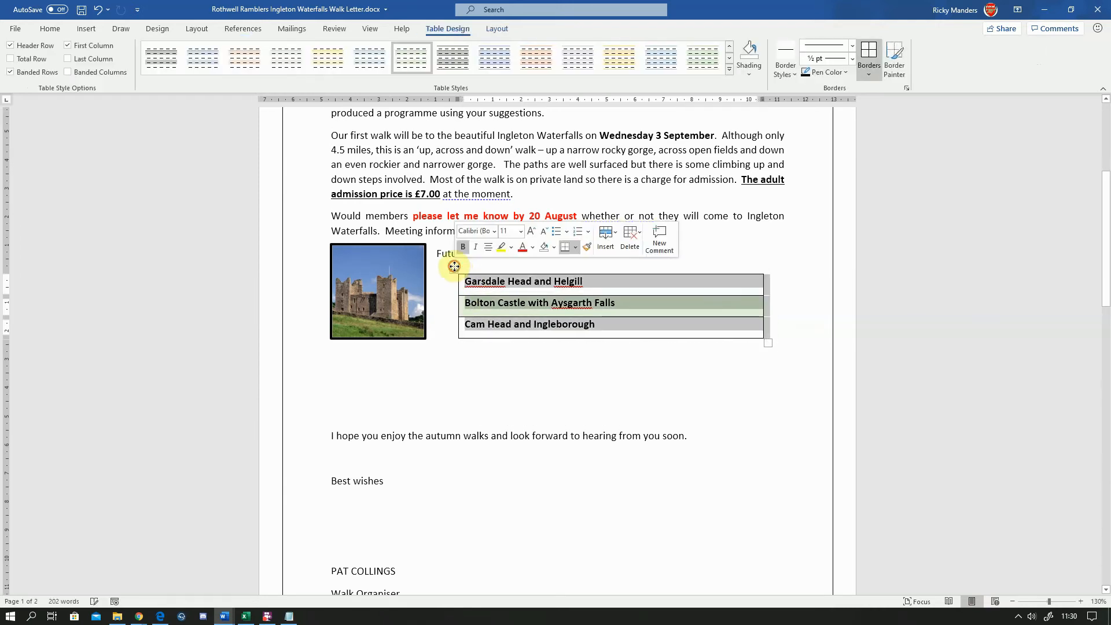
click(98, 10)
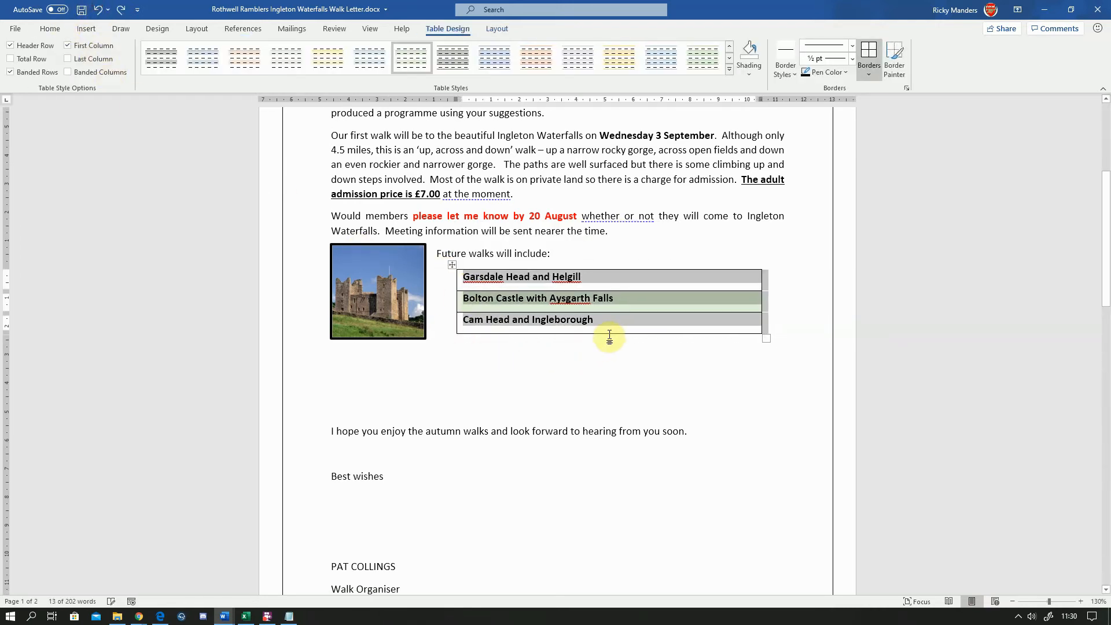
Centre the text in all three rows of the table
click(599, 320)
drag(599, 320, 473, 284)
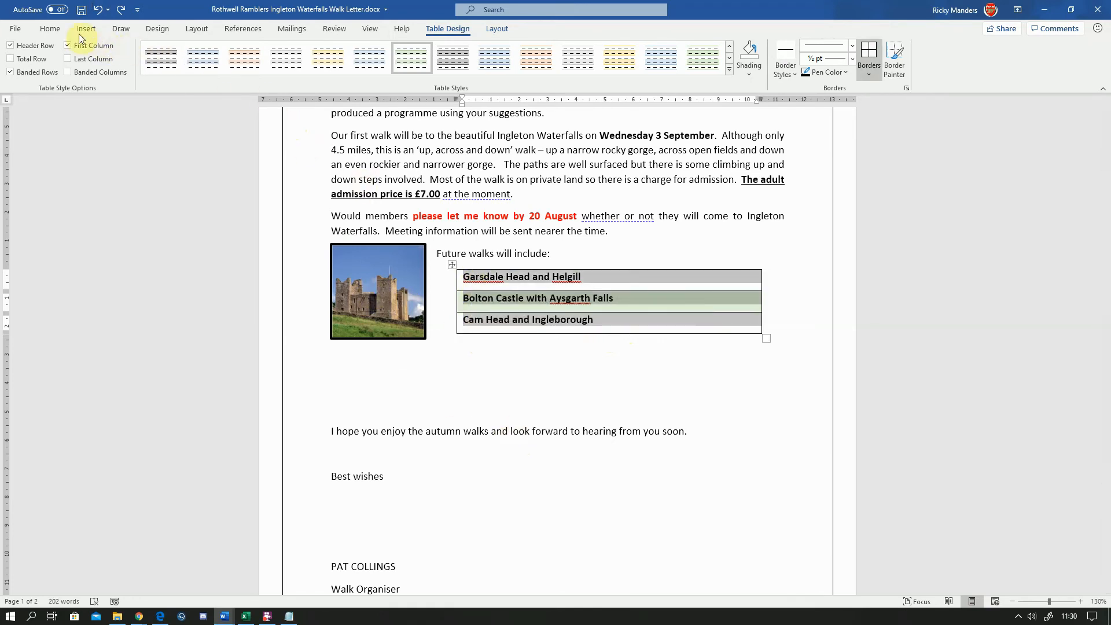
click(50, 30)
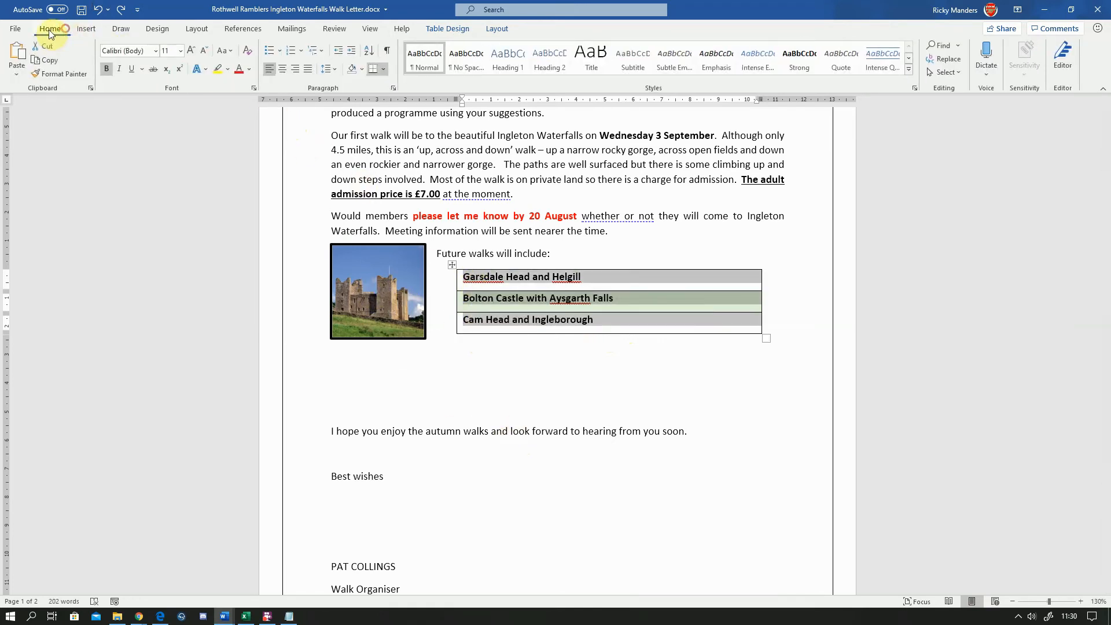
click(284, 71)
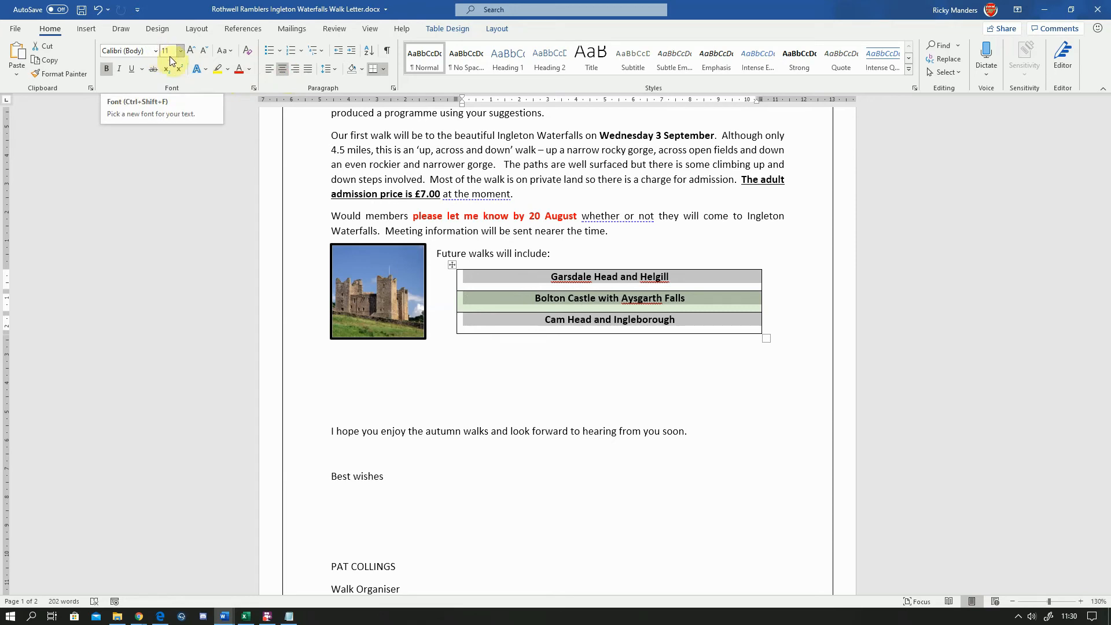
click(107, 71)
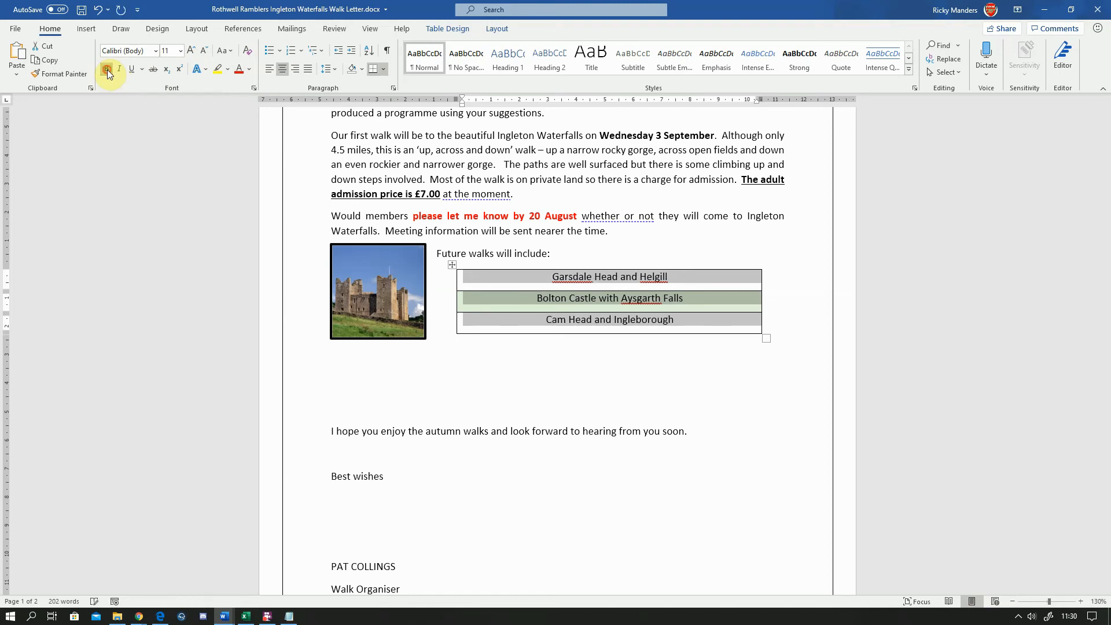
click(107, 69)
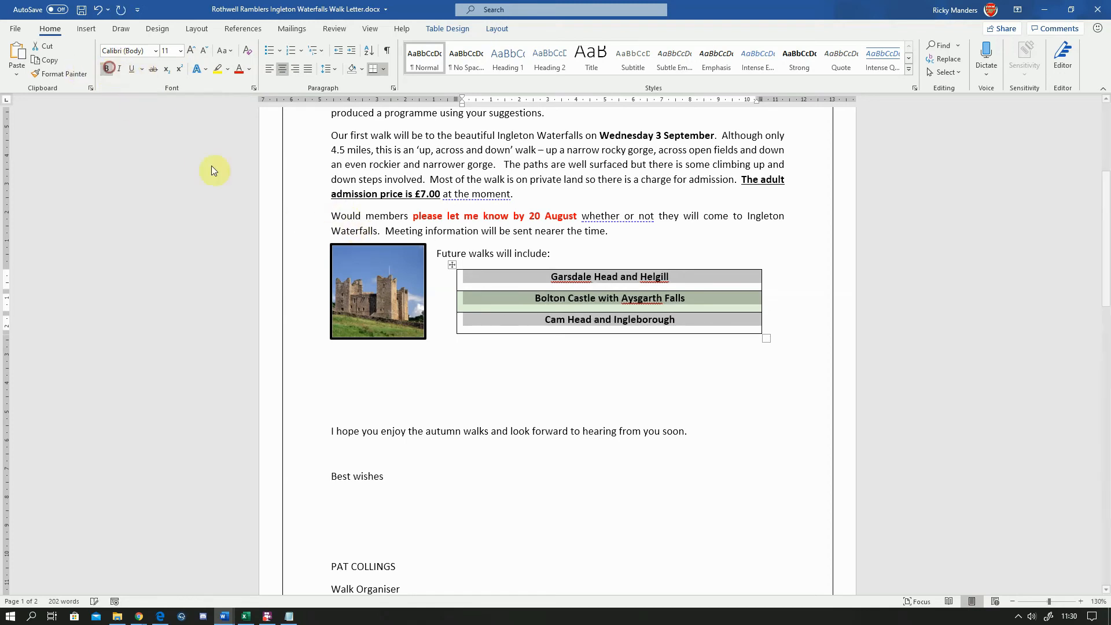
click(600, 365)
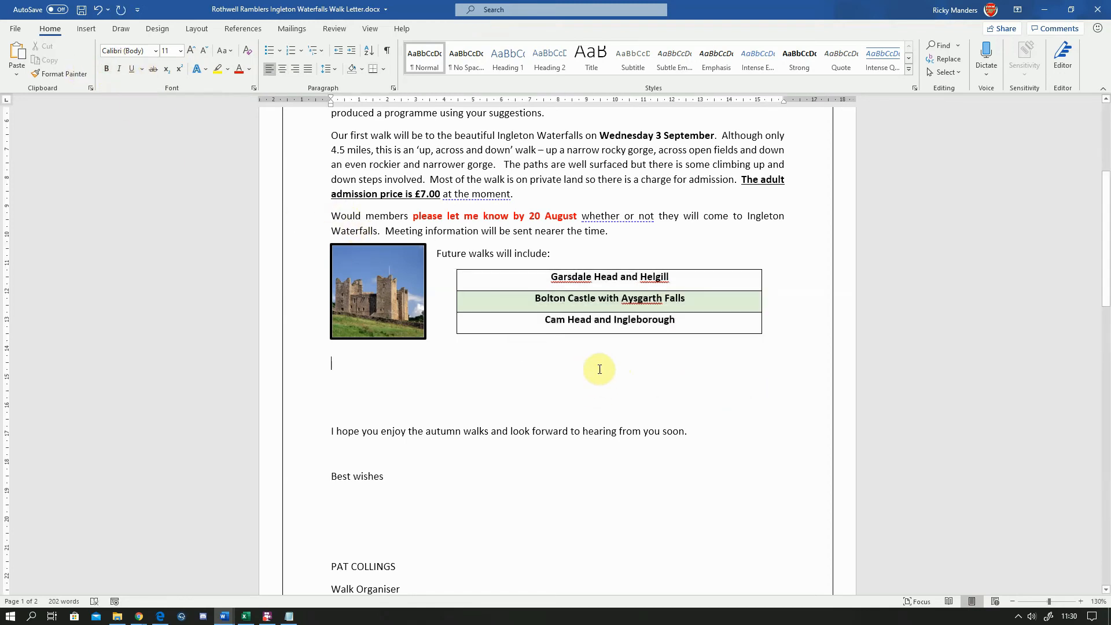
Select the table's text and set its cell alignment to centre both vertically and horizontally
click(676, 322)
drag(542, 319, 654, 322)
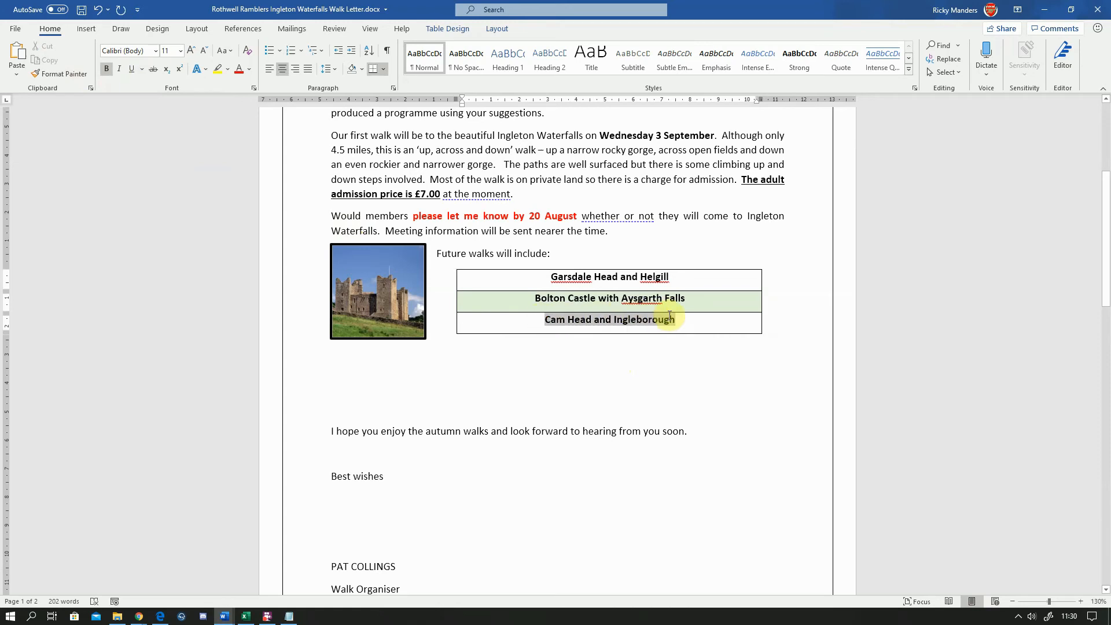
click(535, 320)
click(532, 297)
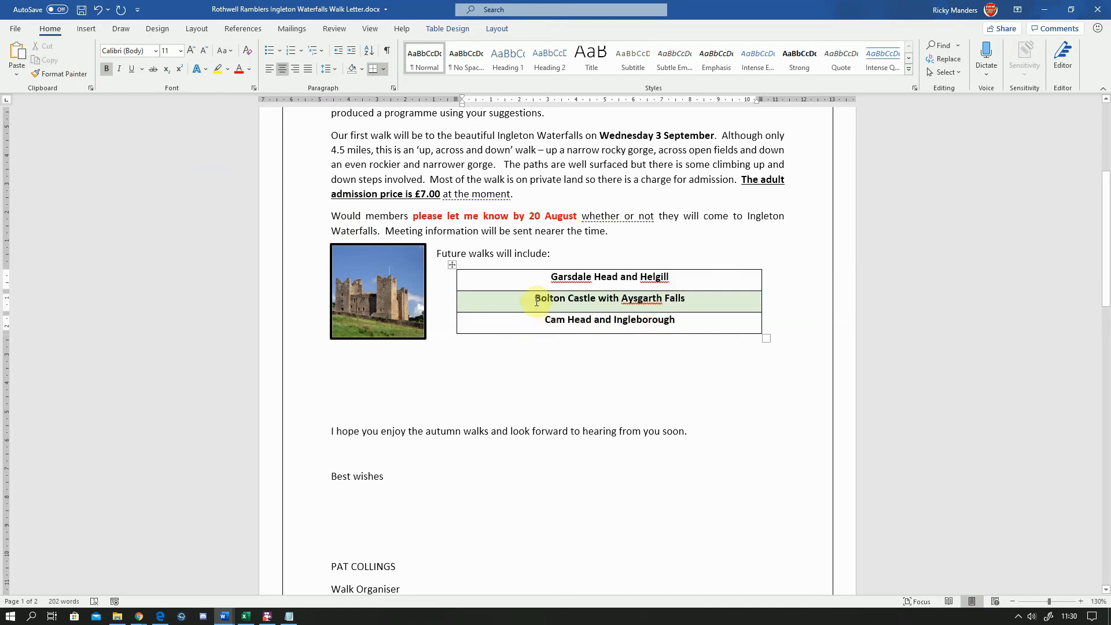
drag(686, 322, 547, 275)
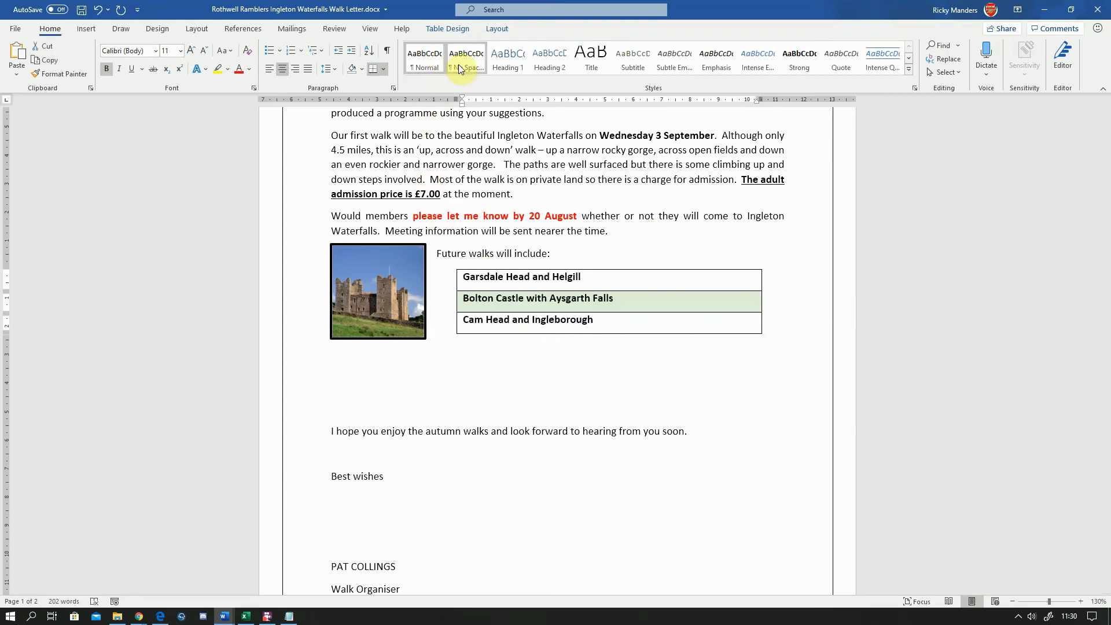
click(499, 29)
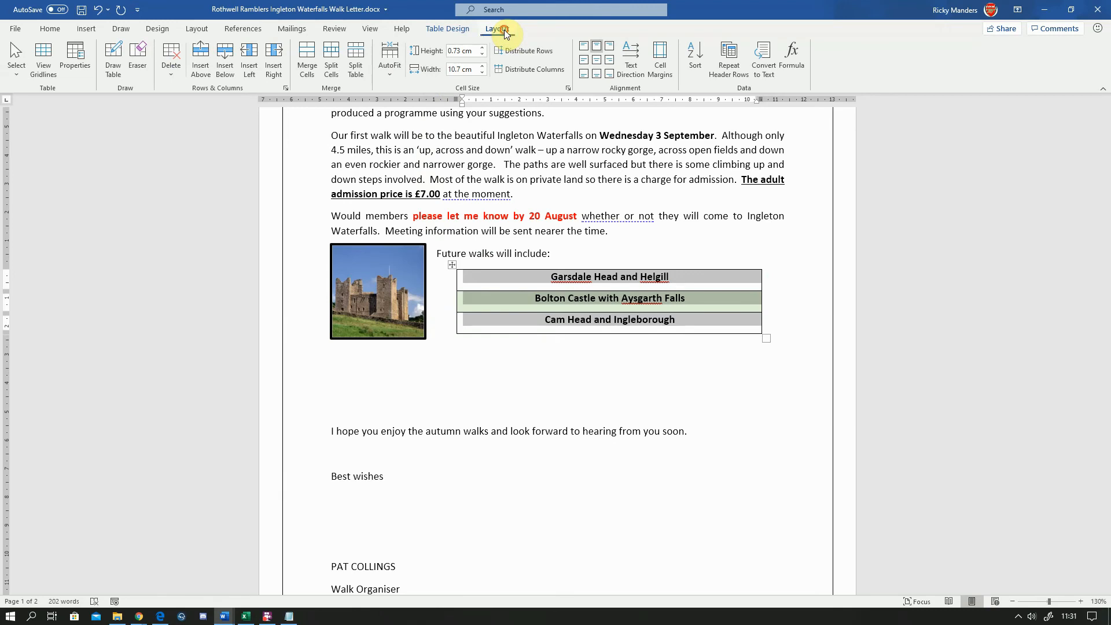
click(451, 30)
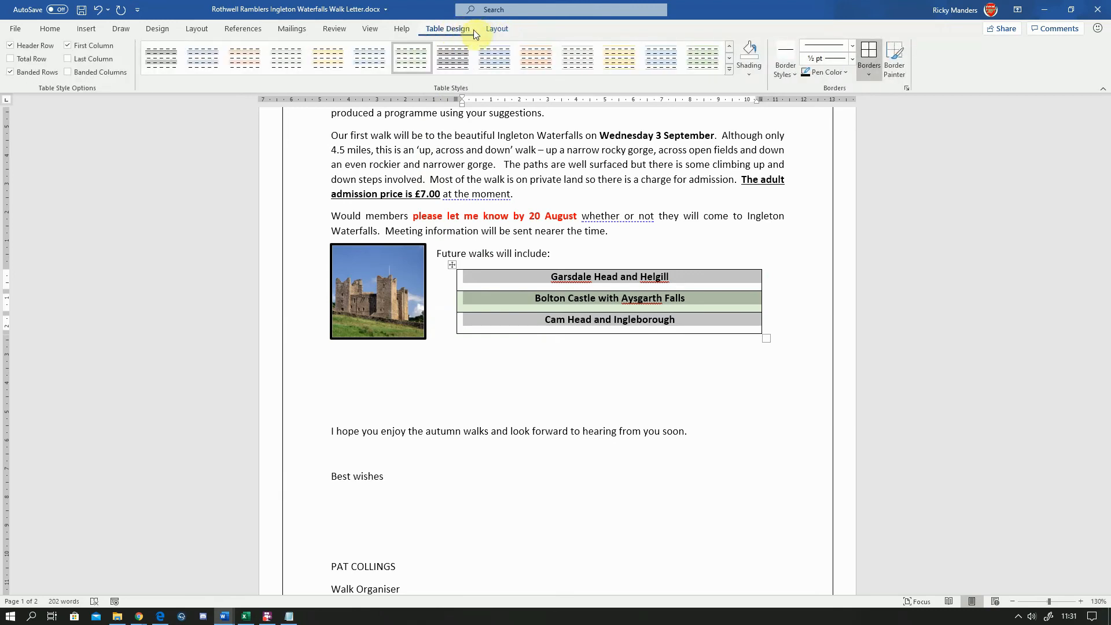
click(494, 30)
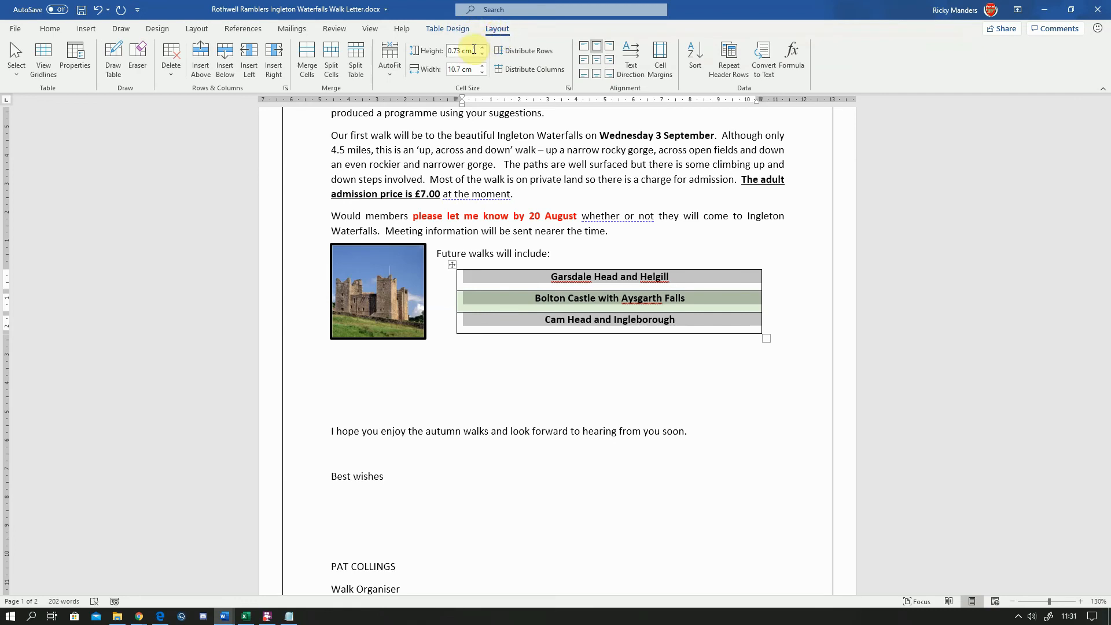
click(585, 47)
click(611, 48)
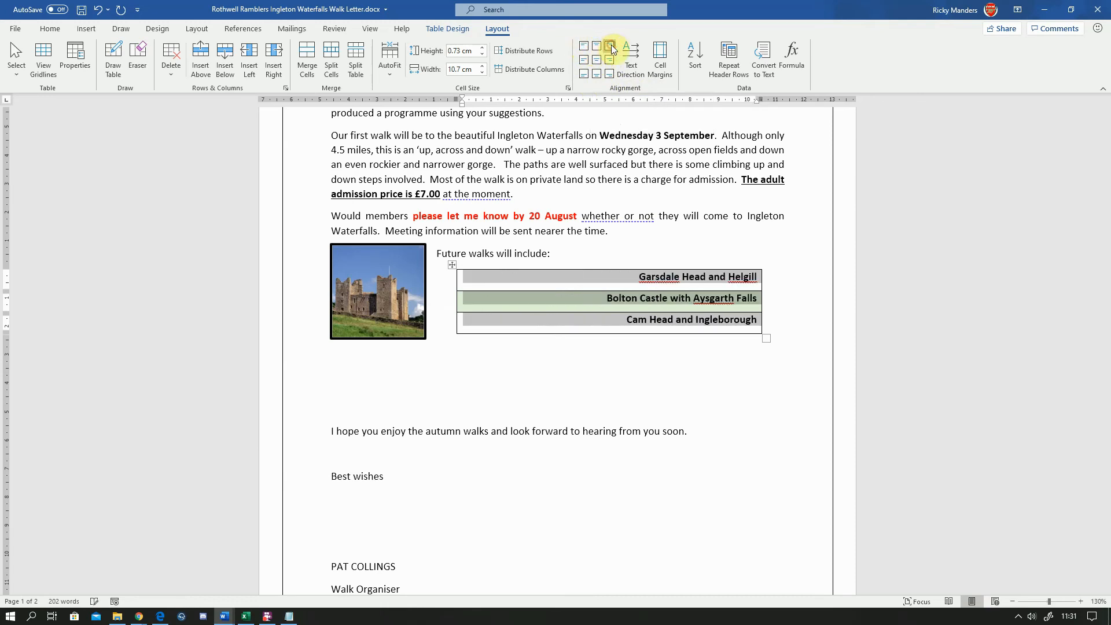
click(584, 75)
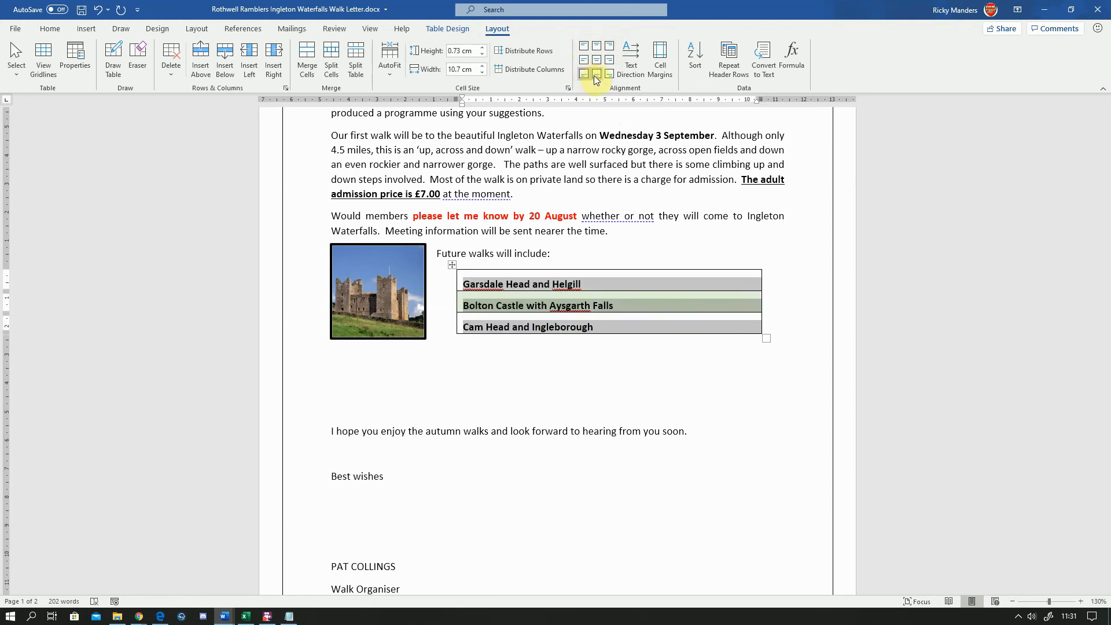
click(596, 75)
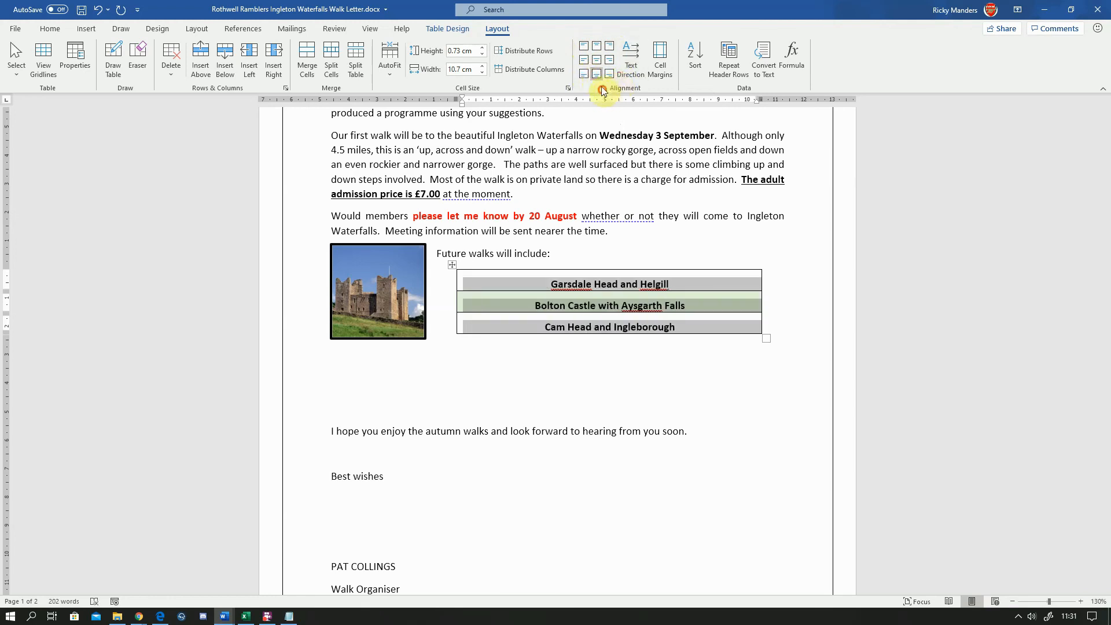
click(610, 74)
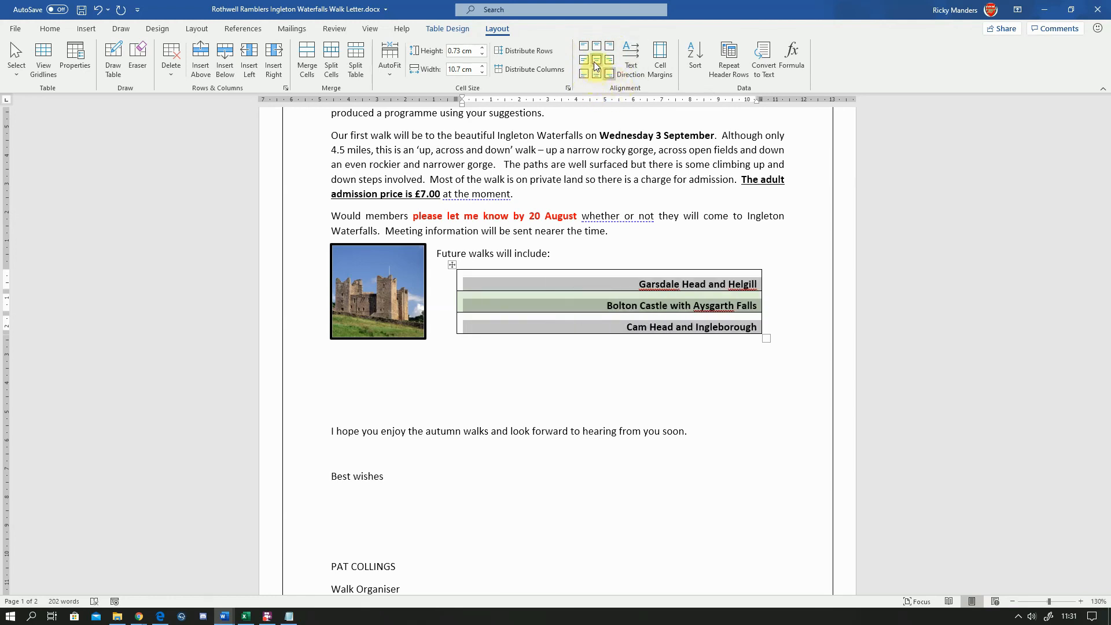
click(596, 62)
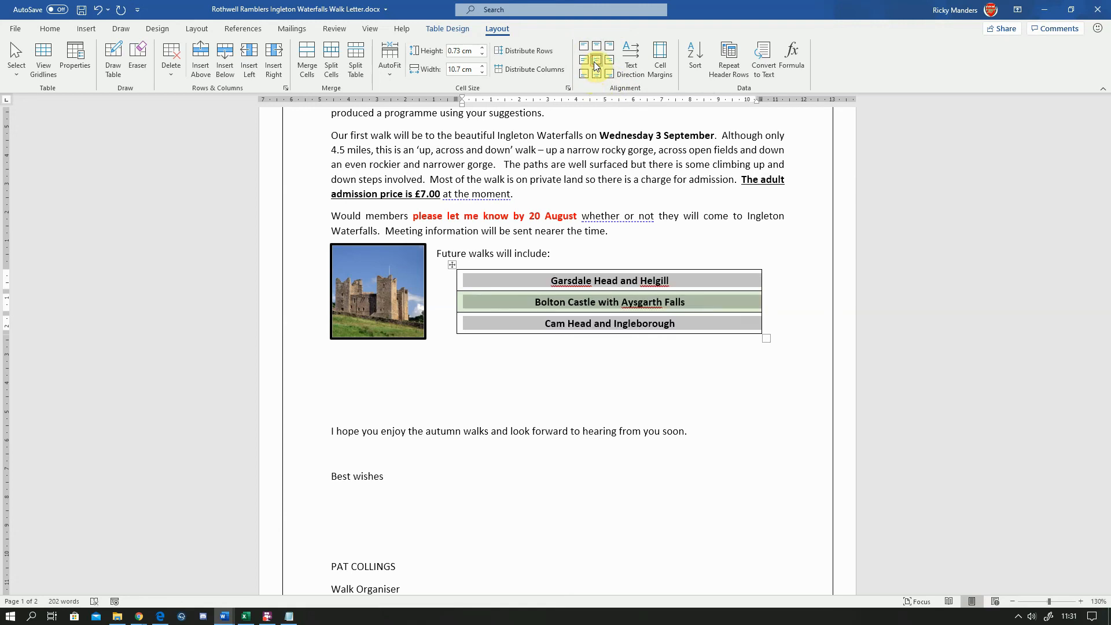
Delete the empty lines between the castle picture and the closing paragraph
click(651, 350)
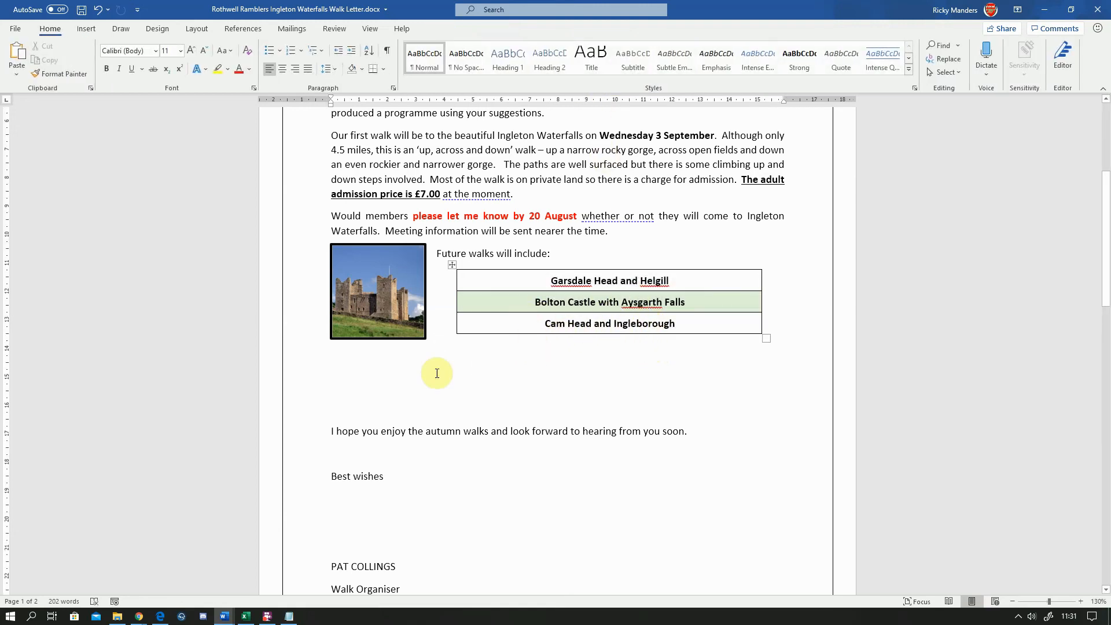
key(Delete)
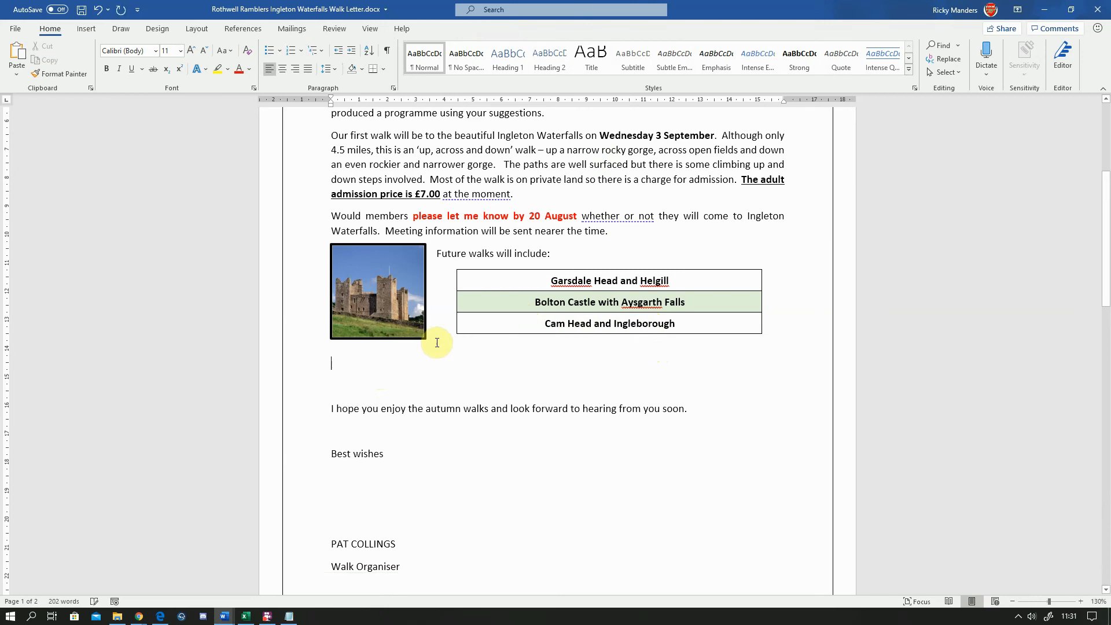
key(Delete)
key(Delete)
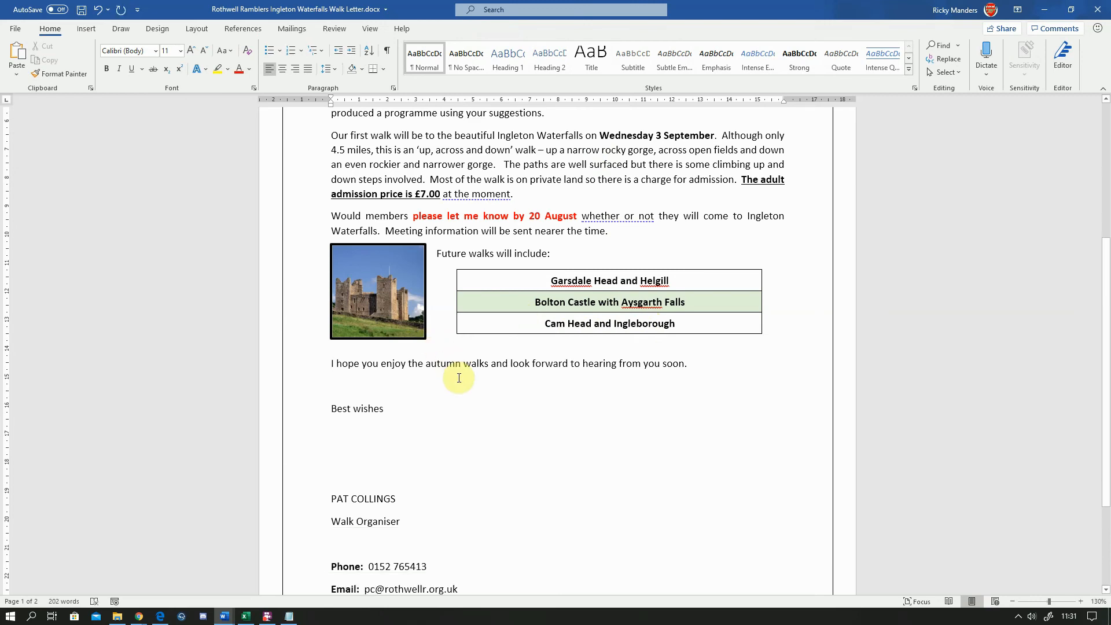
Make the 'Future walks will include:' heading bold
drag(555, 255, 436, 255)
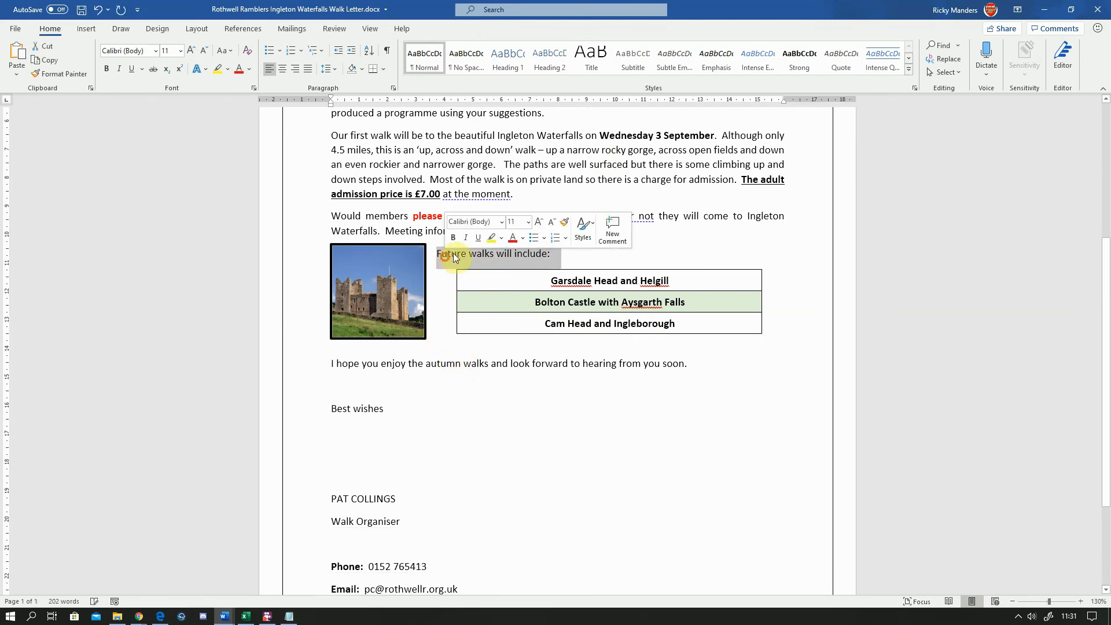
click(107, 69)
click(632, 389)
scroll(619, 366, up, 4)
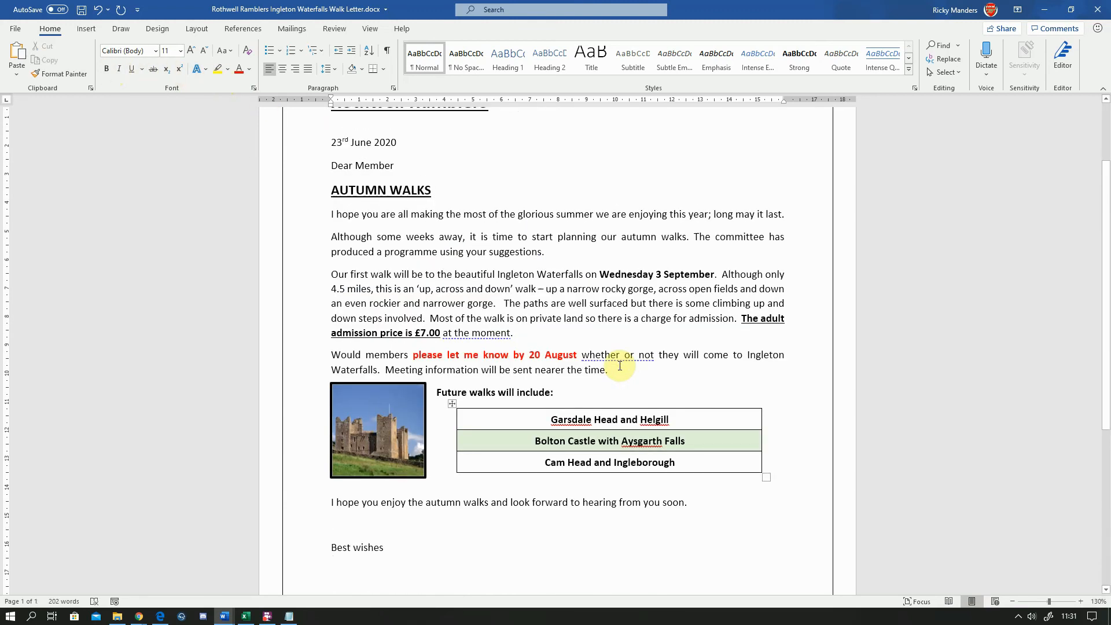
scroll(620, 366, down, 3)
scroll(620, 364, down, 3)
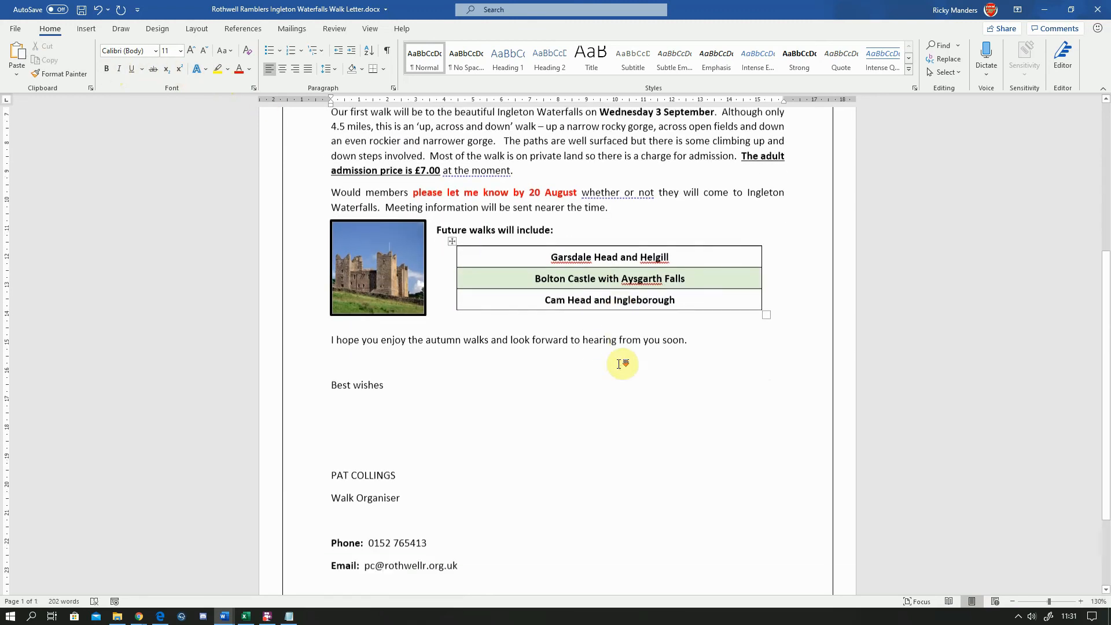
scroll(620, 365, up, 4)
scroll(618, 363, up, 1)
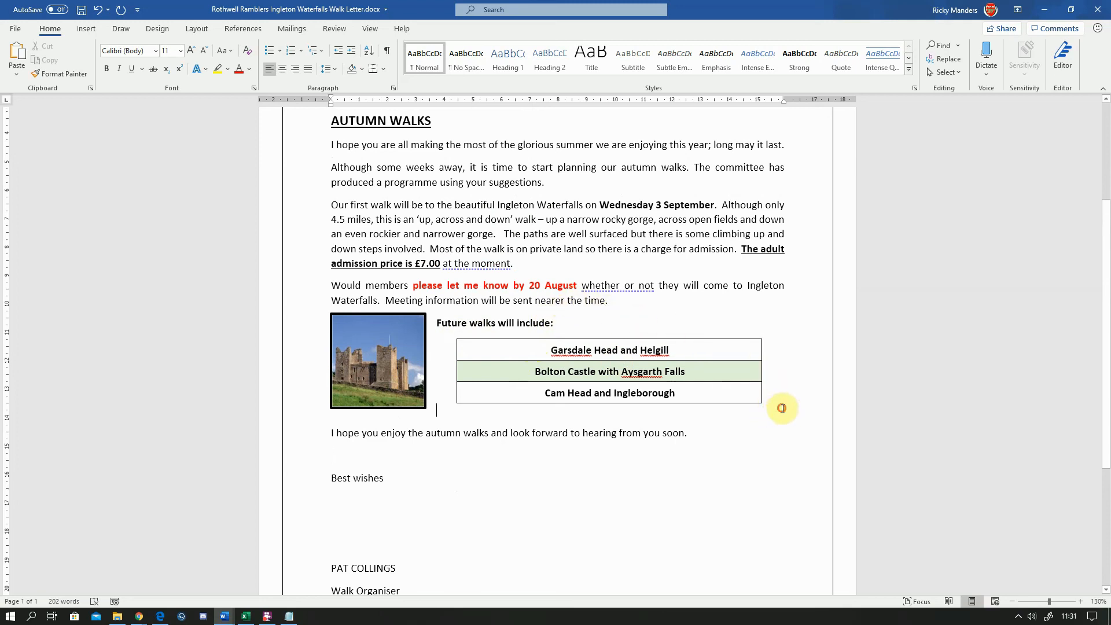
click(755, 393)
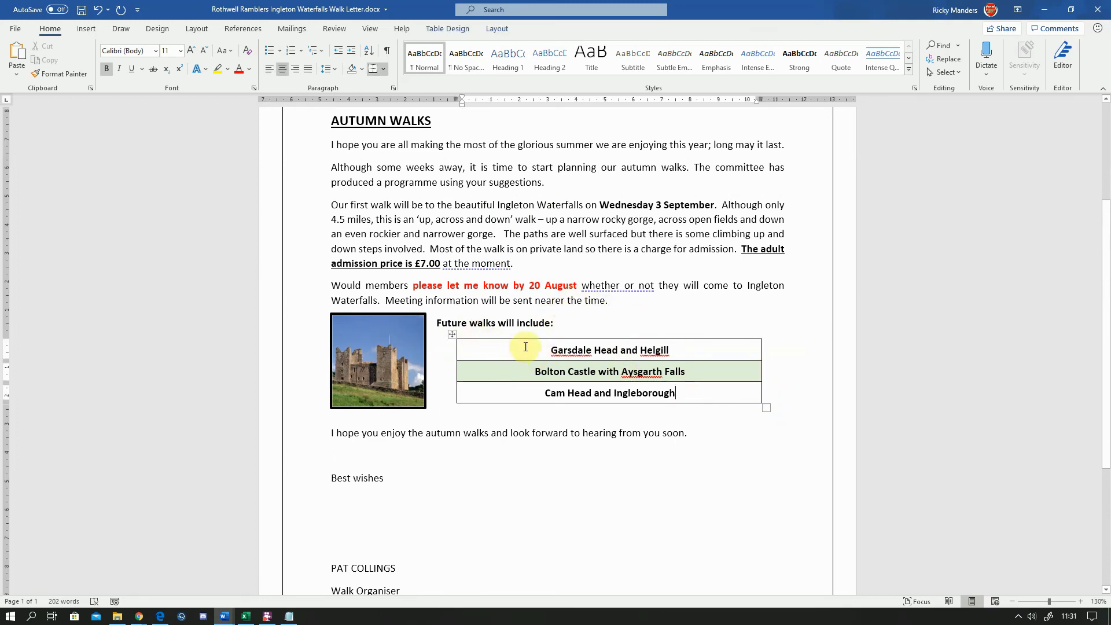